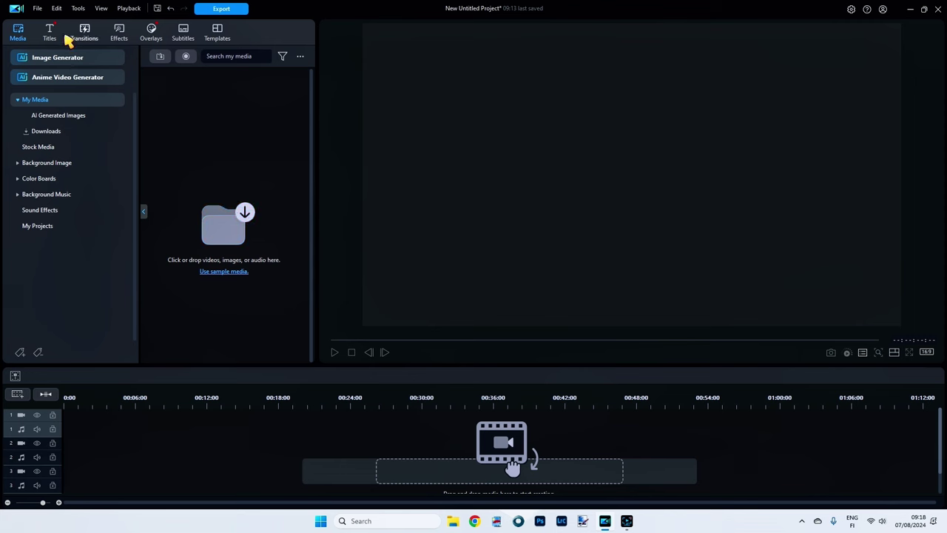
- Browse the Popular, What's New and Seasonal sticker categories, ending on the Summer stickers with Stickers collapsed
{"action": "left_click", "coordinate": [153, 34]}
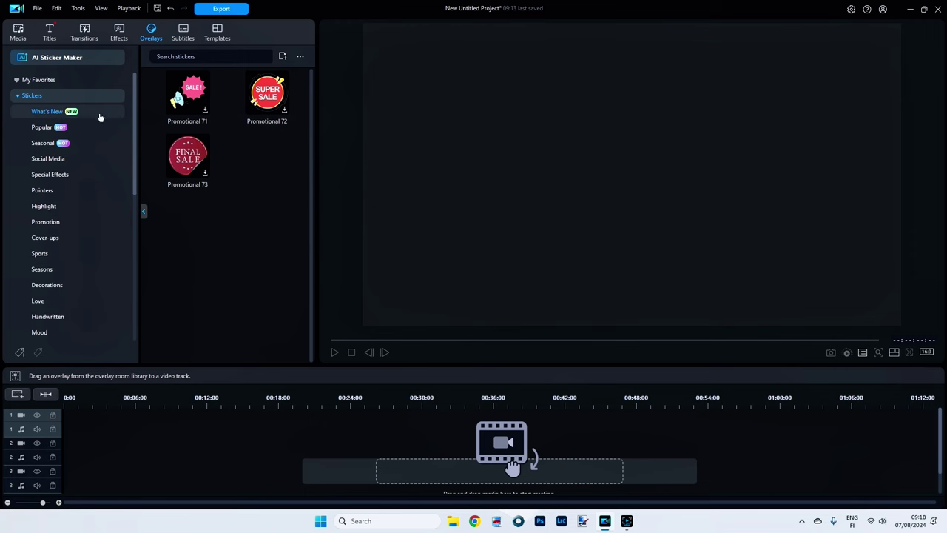
{"action": "left_click", "coordinate": [48, 129]}
{"action": "left_click", "coordinate": [47, 113]}
{"action": "left_click", "coordinate": [43, 130]}
{"action": "left_click_drag", "start_coordinate": [313, 140], "coordinate": [296, 111]}
{"action": "left_click", "coordinate": [42, 143]}
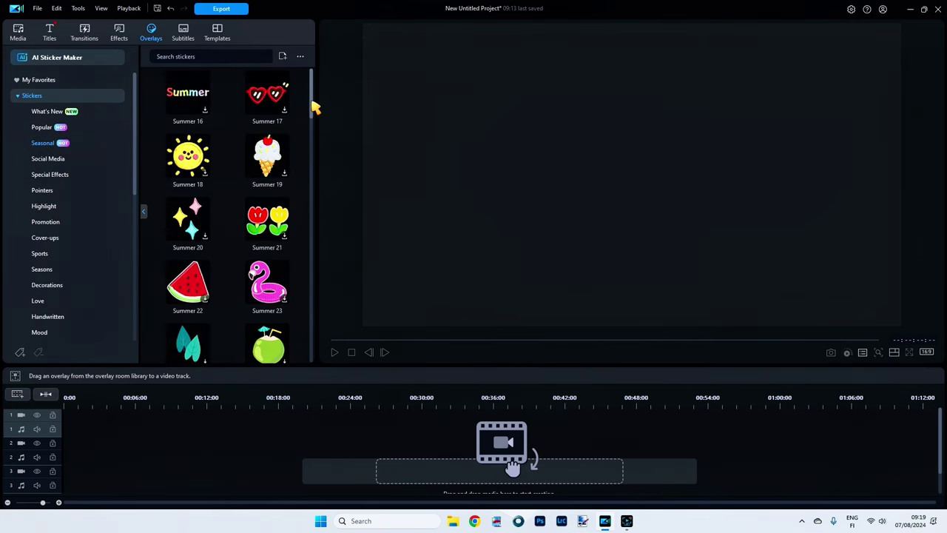
{"action": "left_click_drag", "start_coordinate": [314, 107], "coordinate": [314, 77]}
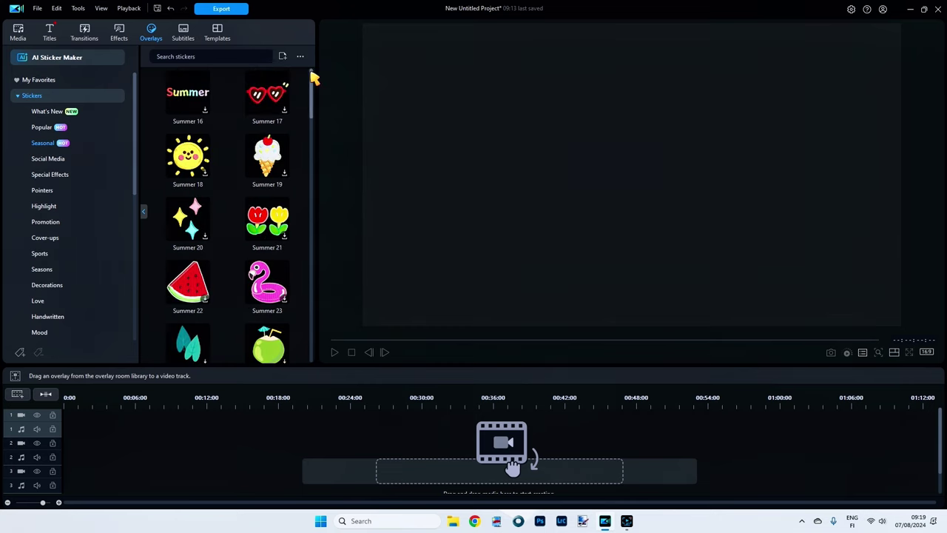
{"action": "left_click", "coordinate": [19, 97]}
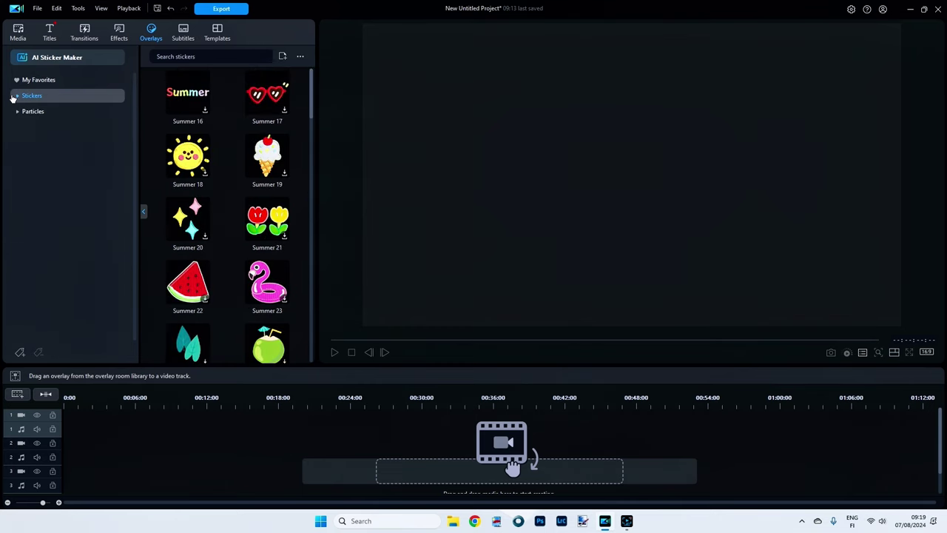
- Show the Titles library's What's New templates and scroll through the Neon, Time and Colorful titles
{"action": "left_click", "coordinate": [50, 32]}
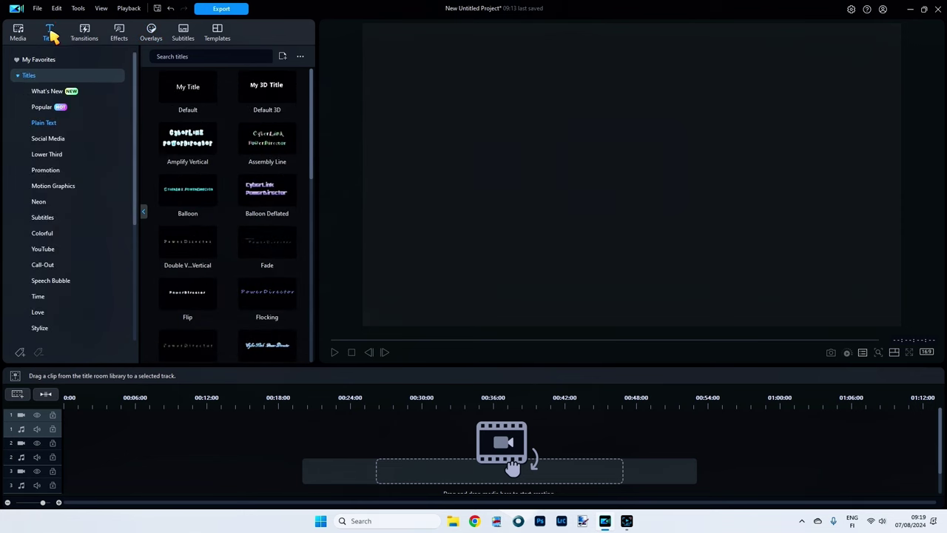
{"action": "left_click", "coordinate": [41, 95]}
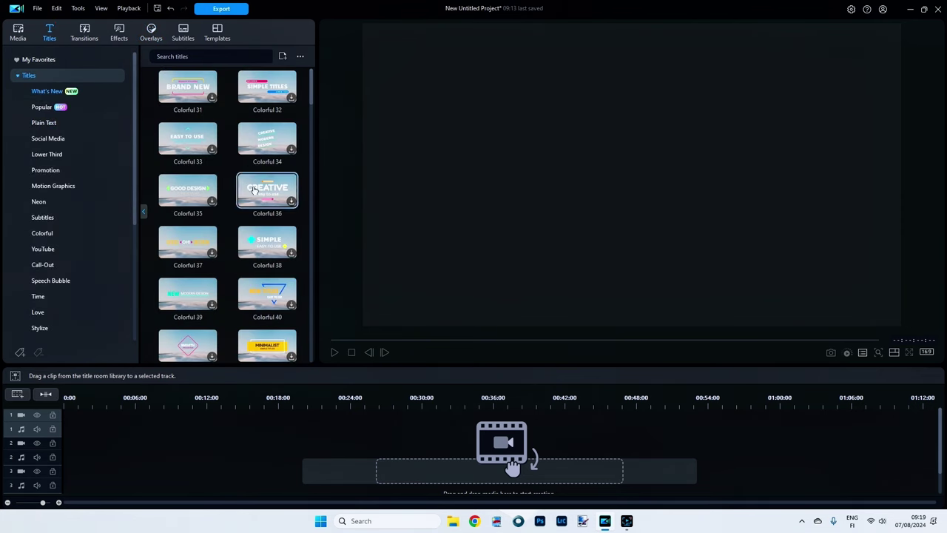
{"action": "left_click_drag", "start_coordinate": [314, 91], "coordinate": [319, 160]}
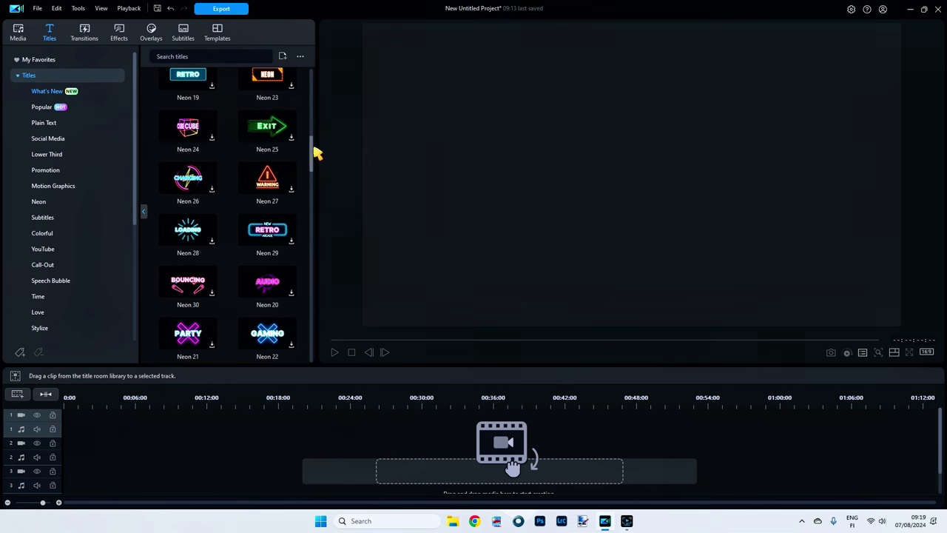
{"action": "left_click_drag", "start_coordinate": [315, 148], "coordinate": [311, 81]}
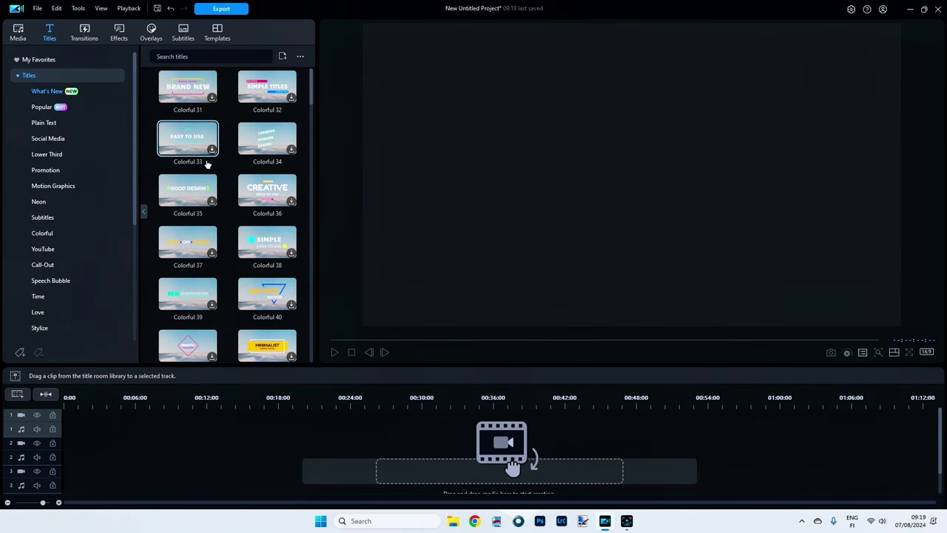
- Expand the Media library's Background Image collection, preview a Fabric image, then collapse the collection
{"action": "left_click", "coordinate": [18, 33]}
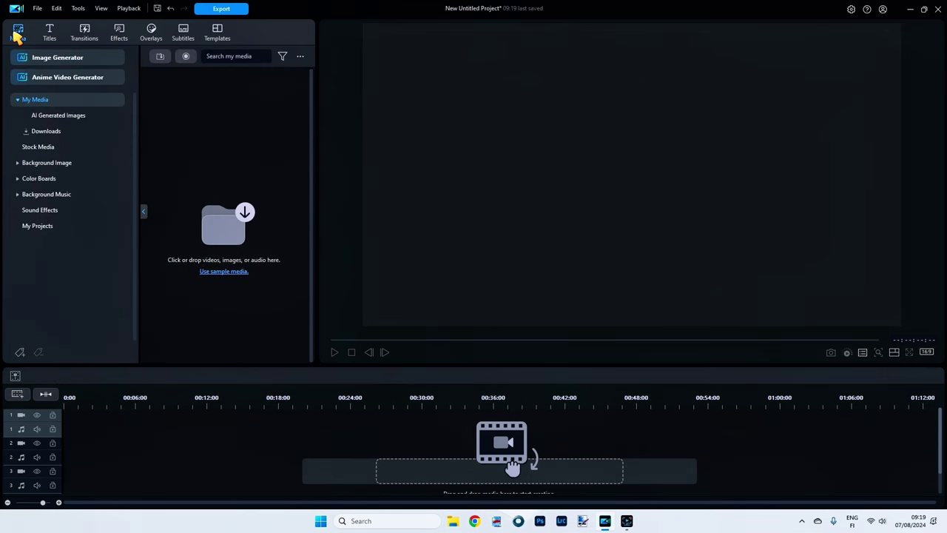
{"action": "left_click", "coordinate": [27, 164]}
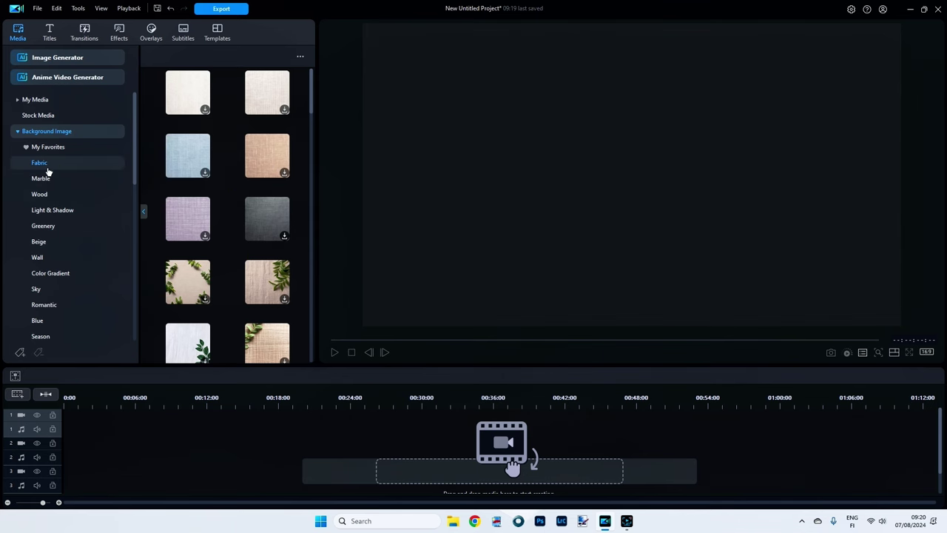
{"action": "left_click_drag", "start_coordinate": [314, 111], "coordinate": [320, 148]}
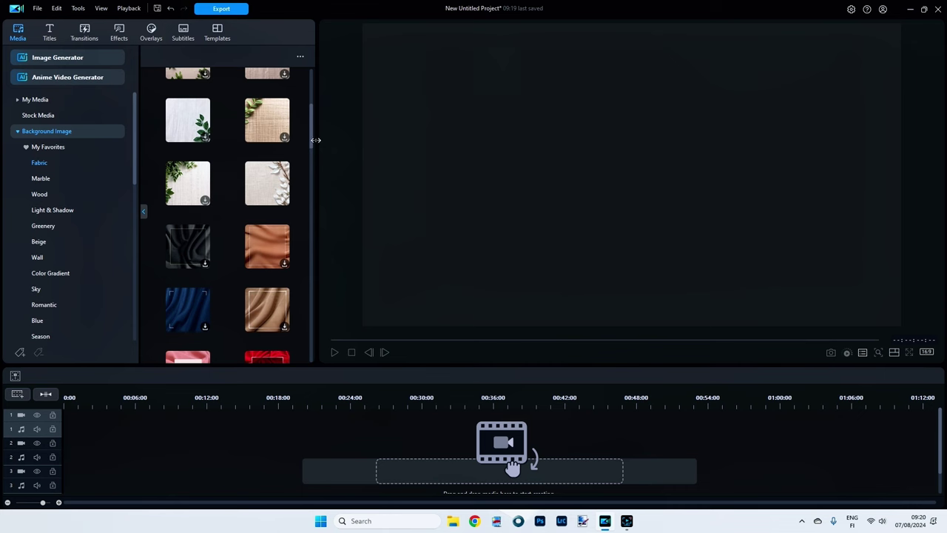
{"action": "left_click", "coordinate": [265, 192]}
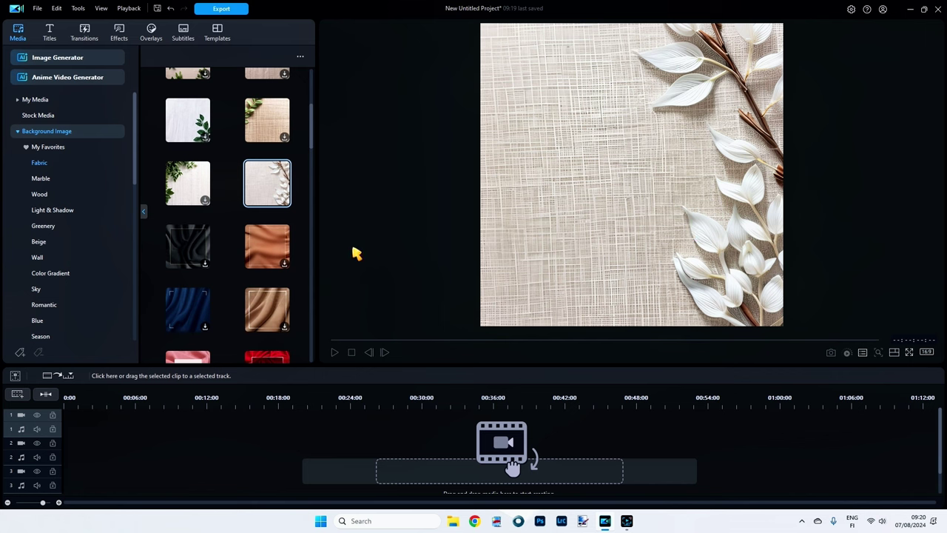
{"action": "left_click_drag", "start_coordinate": [313, 135], "coordinate": [315, 87]}
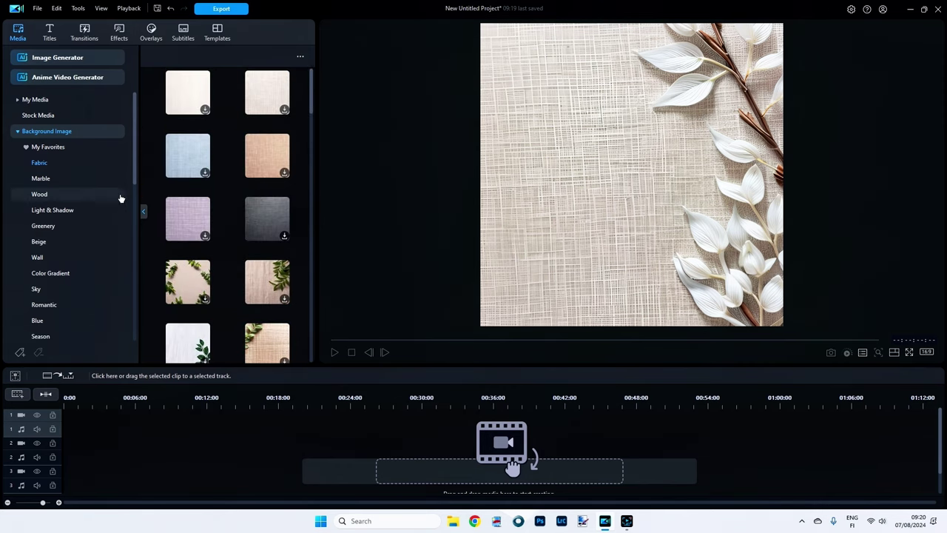
{"action": "left_click", "coordinate": [18, 134]}
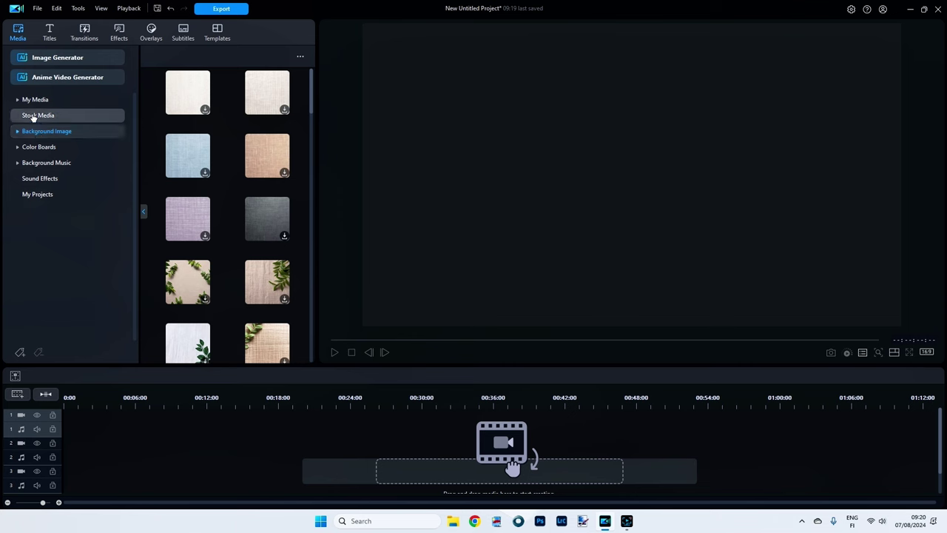
- Place stock clip 589707580_HD from Stock Media on video track 1 and open its editing tools
{"action": "left_click", "coordinate": [33, 117]}
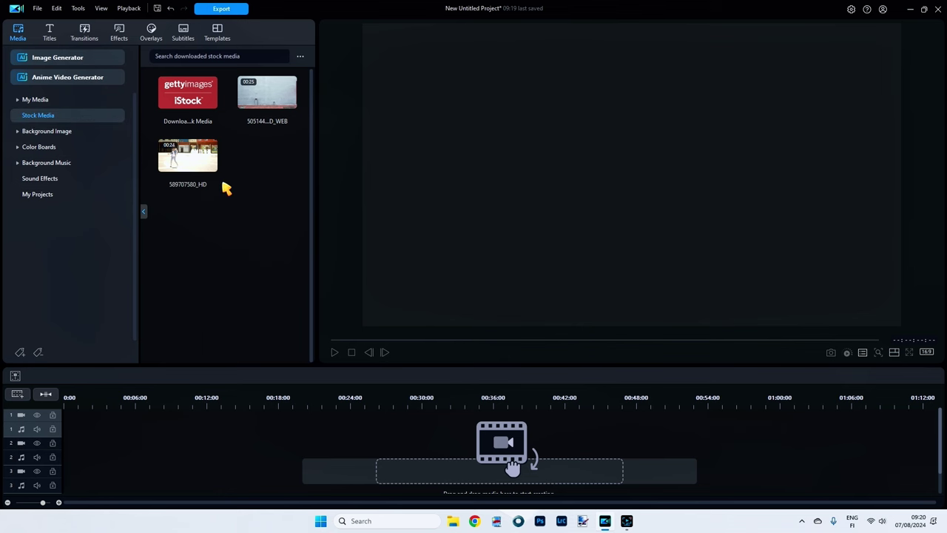
{"action": "left_click_drag", "start_coordinate": [182, 164], "coordinate": [70, 432]}
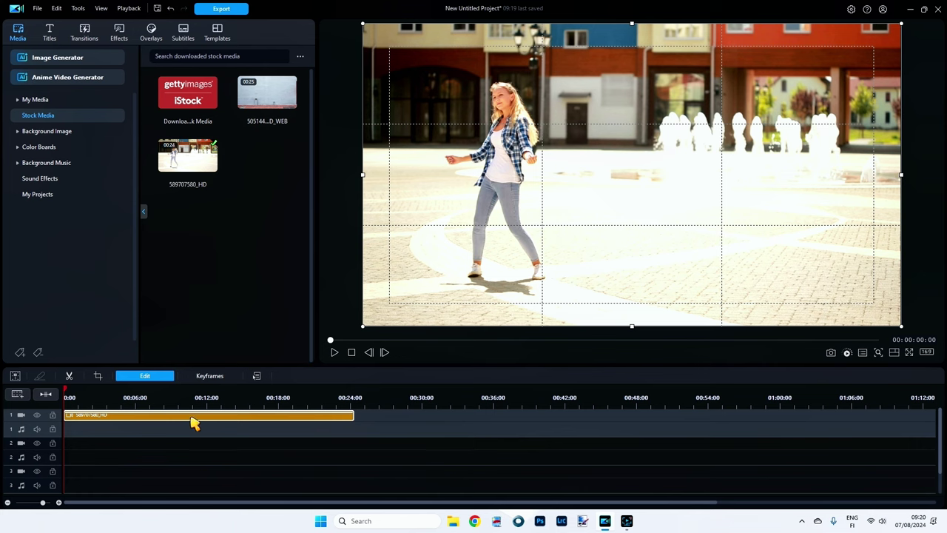
{"action": "double_click", "coordinate": [196, 423]}
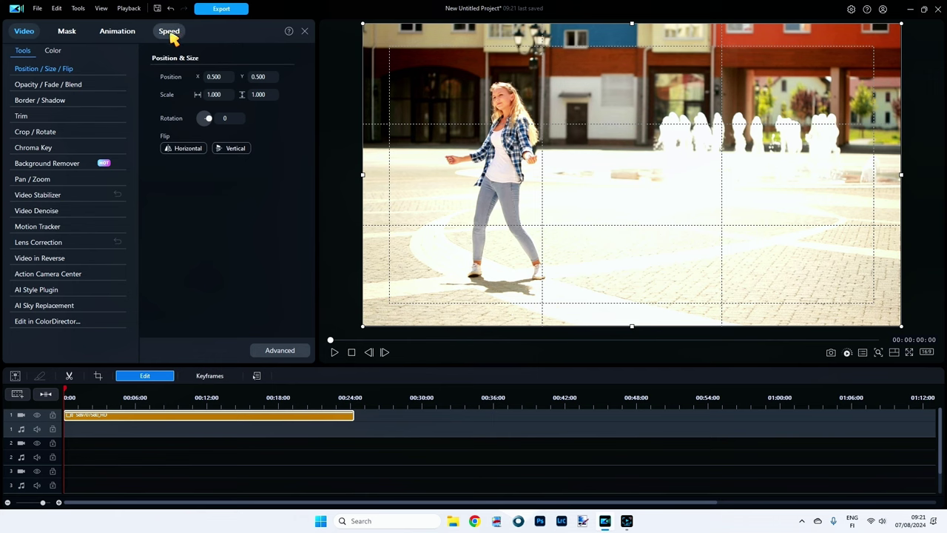
{"action": "left_click", "coordinate": [169, 34]}
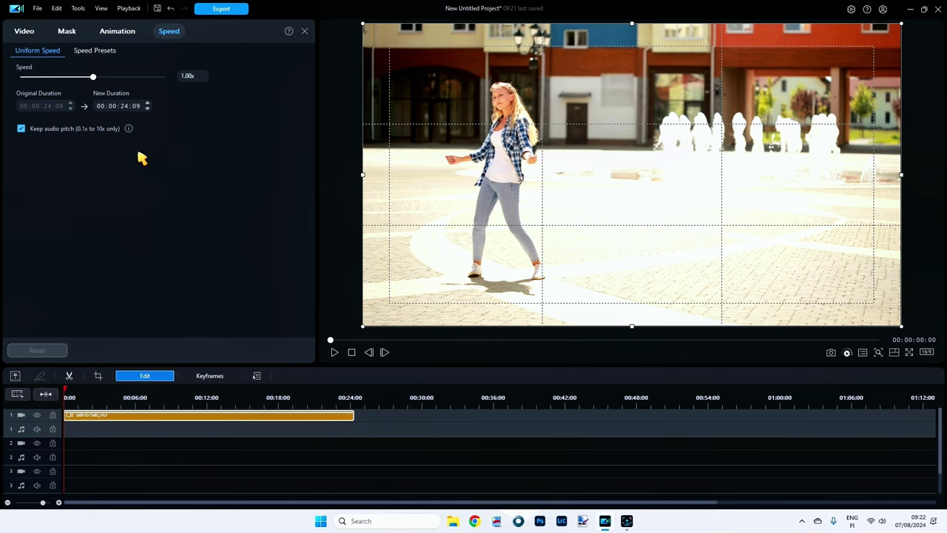
- Show the Speed Presets and drag the splitters so the settings panel is wider and taller
{"action": "left_click", "coordinate": [103, 58]}
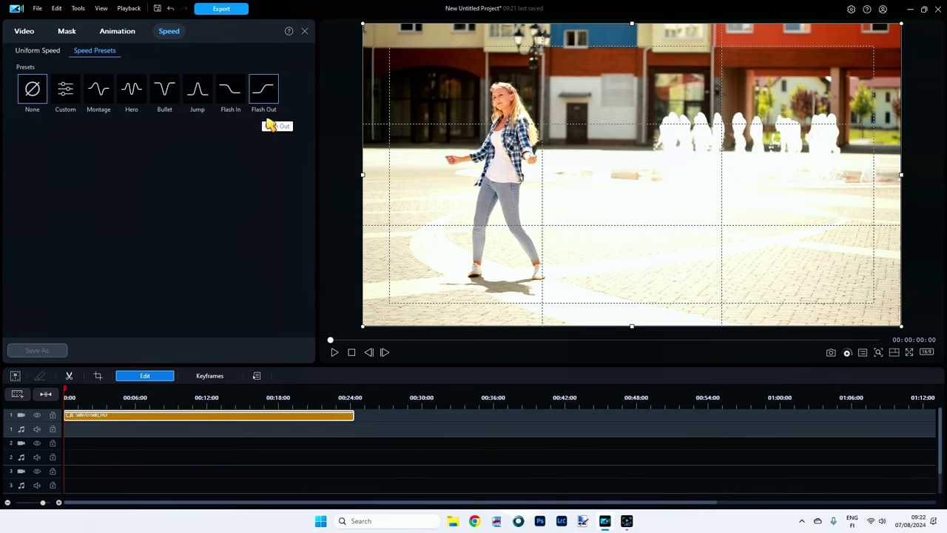
{"action": "left_click_drag", "start_coordinate": [316, 197], "coordinate": [615, 193]}
{"action": "left_click_drag", "start_coordinate": [490, 365], "coordinate": [493, 416]}
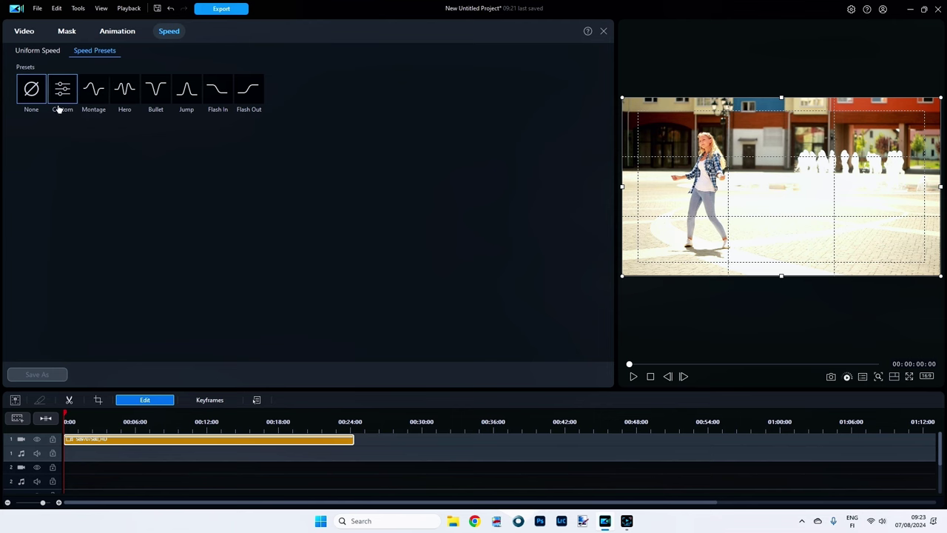
- Apply the Montage speed preset, reset it and reapply it to shorten the clip to 00:00:16:20, then enlarge the preview
{"action": "left_click", "coordinate": [95, 95]}
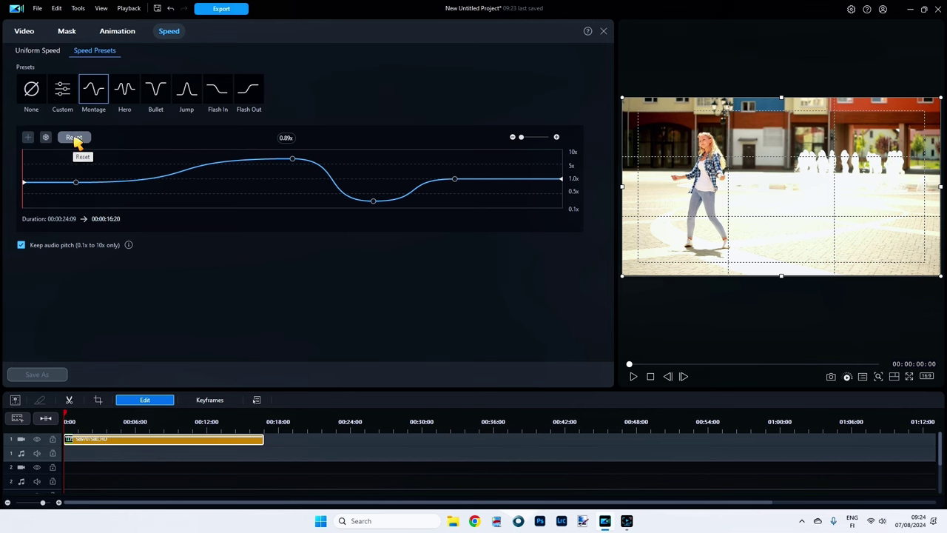
{"action": "left_click", "coordinate": [75, 140]}
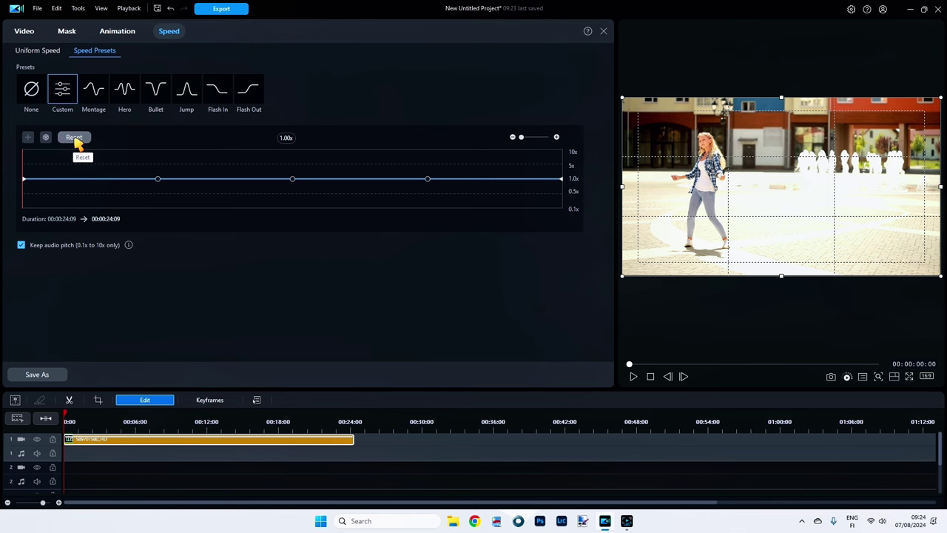
{"action": "left_click", "coordinate": [95, 95]}
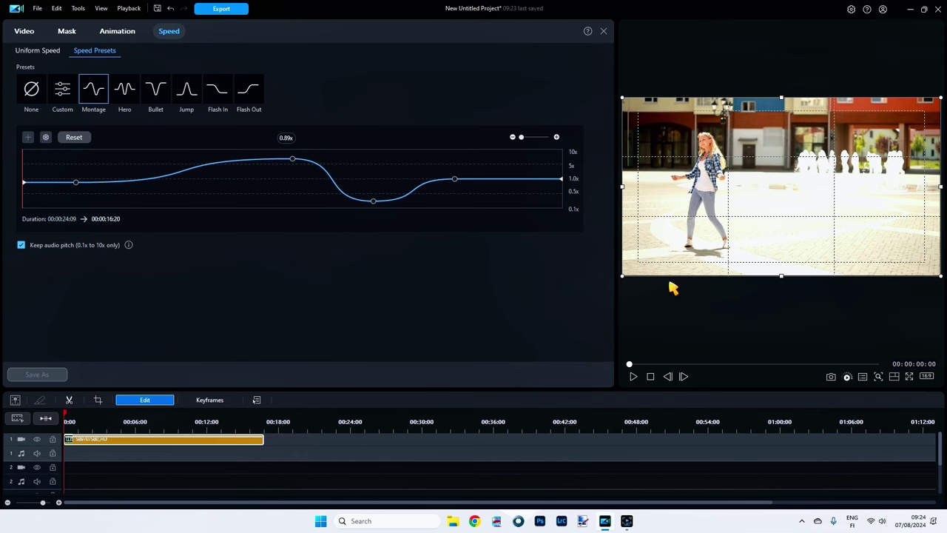
{"action": "left_click_drag", "start_coordinate": [615, 220], "coordinate": [319, 220]}
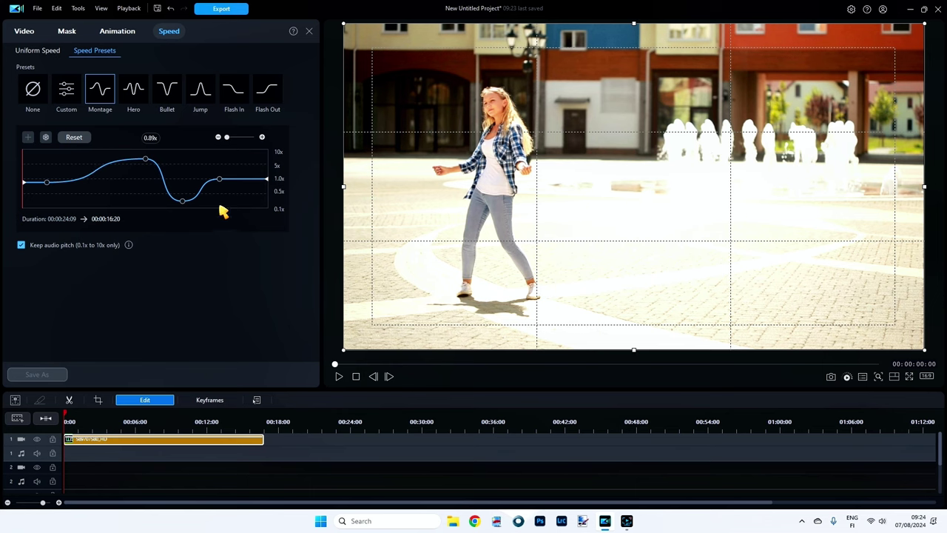
- Play and stop the Montage-speed clip, then widen the speed graph to show the full curve peaking at 0.89x
{"action": "left_click", "coordinate": [340, 377]}
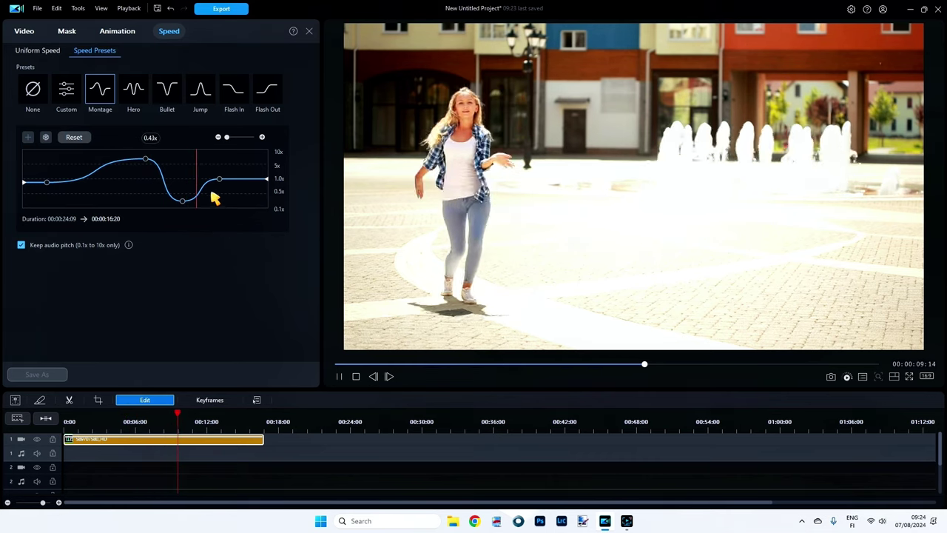
{"action": "left_click", "coordinate": [356, 376]}
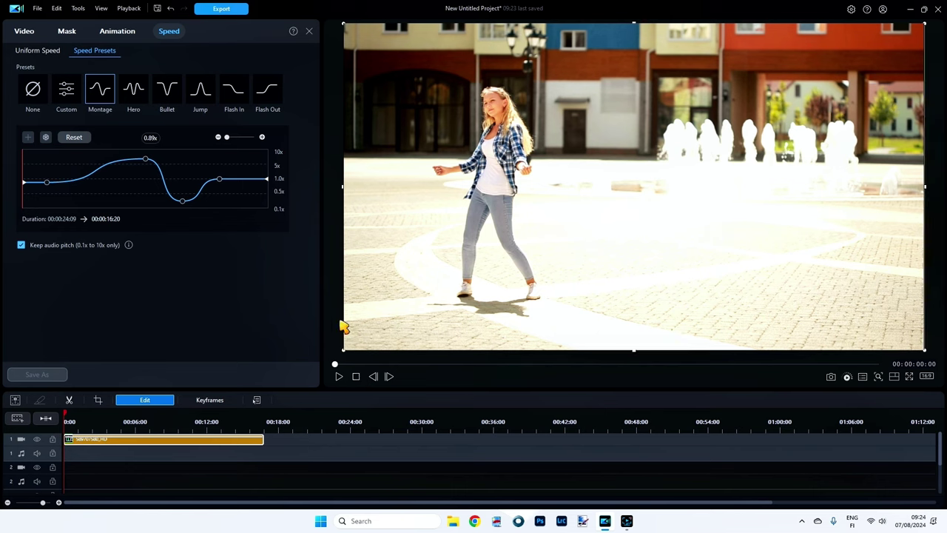
{"action": "left_click_drag", "start_coordinate": [324, 230], "coordinate": [717, 222]}
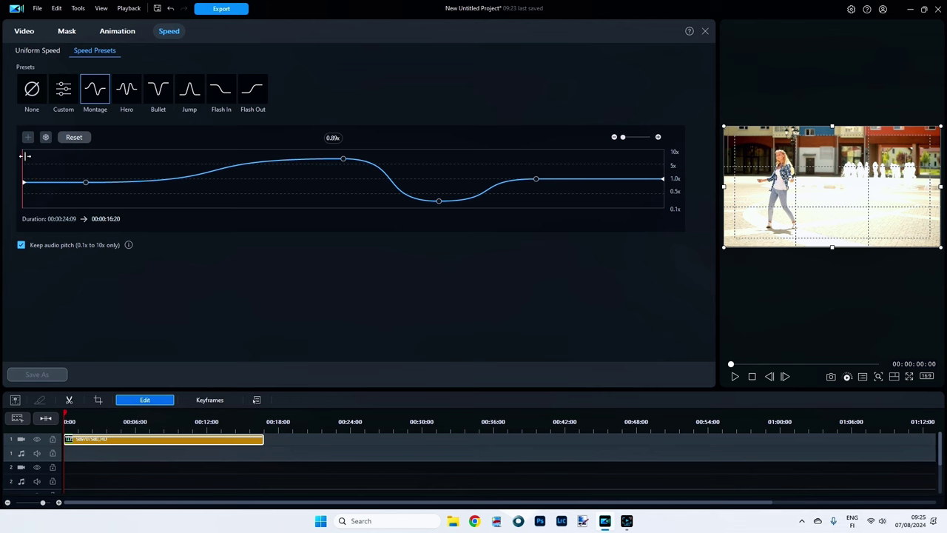
{"action": "mouse_move", "coordinate": [24, 156]}
{"action": "left_mouse_down"}
{"action": "mouse_move", "coordinate": [167, 158]}
{"action": "mouse_move", "coordinate": [24, 158]}
{"action": "left_mouse_up"}
{"action": "left_click", "coordinate": [736, 375]}
{"action": "left_click", "coordinate": [752, 374]}
{"action": "mouse_move", "coordinate": [22, 156]}
{"action": "left_mouse_down"}
{"action": "mouse_move", "coordinate": [78, 153]}
{"action": "mouse_move", "coordinate": [8, 152]}
{"action": "left_mouse_up"}
- Lower the Custom curve's peak to about 2.47x, raise the low point to 0.42x, and move the right point later for 00:00:21:22
{"action": "left_click_drag", "start_coordinate": [85, 183], "coordinate": [108, 180]}
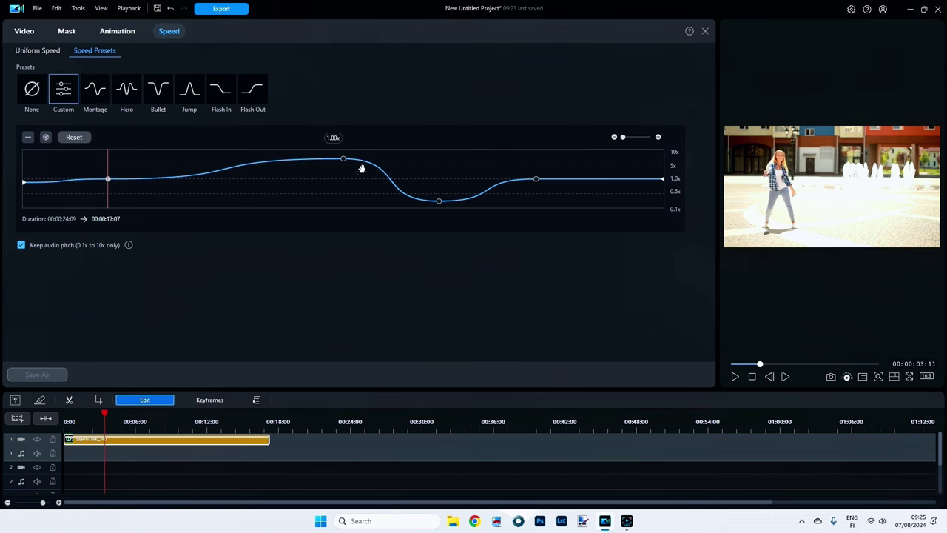
{"action": "left_click_drag", "start_coordinate": [344, 159], "coordinate": [345, 164]}
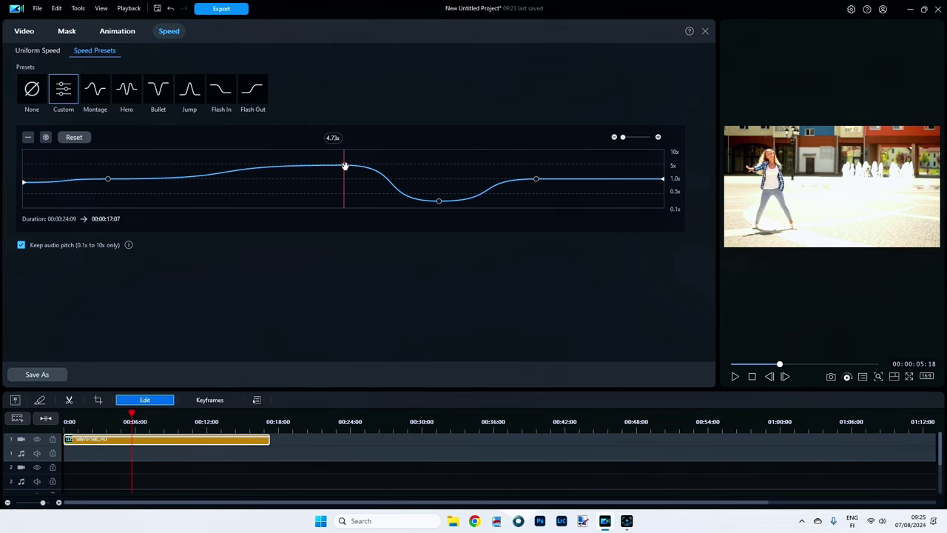
{"action": "left_click_drag", "start_coordinate": [439, 201], "coordinate": [441, 199]}
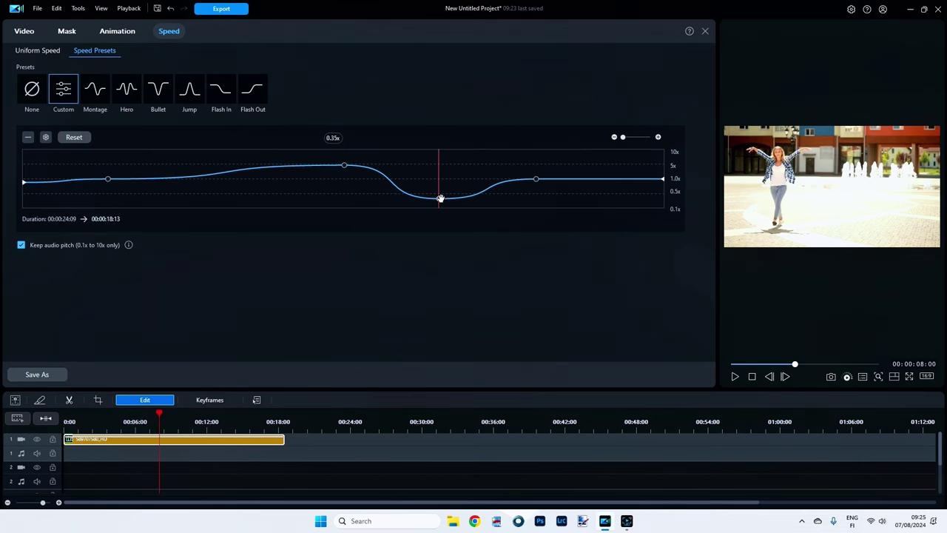
{"action": "left_click_drag", "start_coordinate": [344, 164], "coordinate": [344, 173]}
{"action": "left_click_drag", "start_coordinate": [441, 199], "coordinate": [441, 196]}
{"action": "left_click_drag", "start_coordinate": [536, 179], "coordinate": [580, 179]}
{"action": "left_click", "coordinate": [344, 174]}
{"action": "left_click_drag", "start_coordinate": [344, 174], "coordinate": [334, 174]}
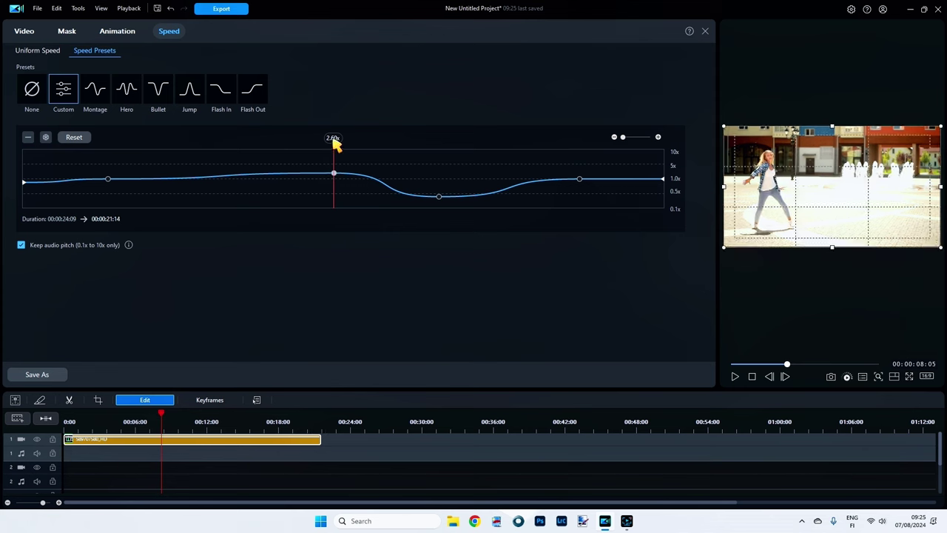
{"action": "left_click_drag", "start_coordinate": [334, 173], "coordinate": [334, 174]}
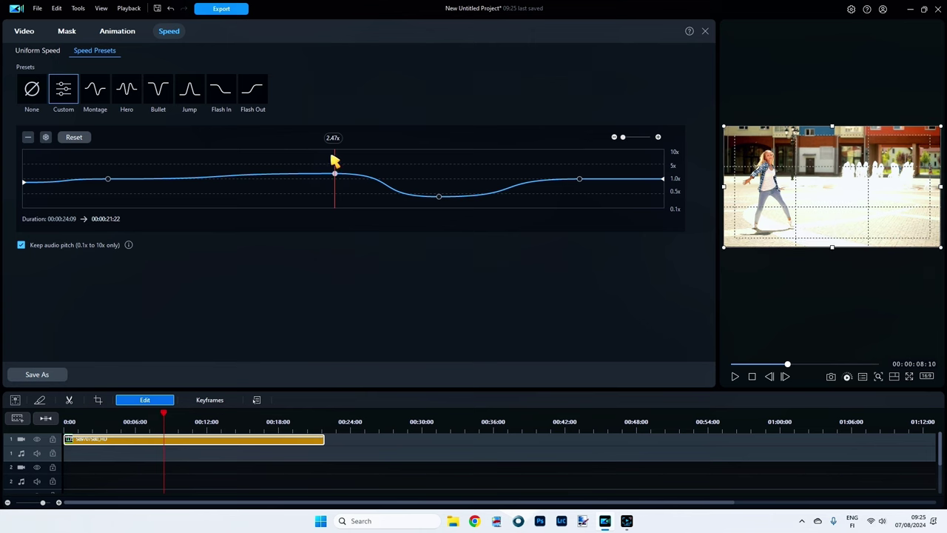
- Add a speed point at about six seconds and raise it level with the curve's peak
{"action": "left_click_drag", "start_coordinate": [333, 155], "coordinate": [216, 156]}
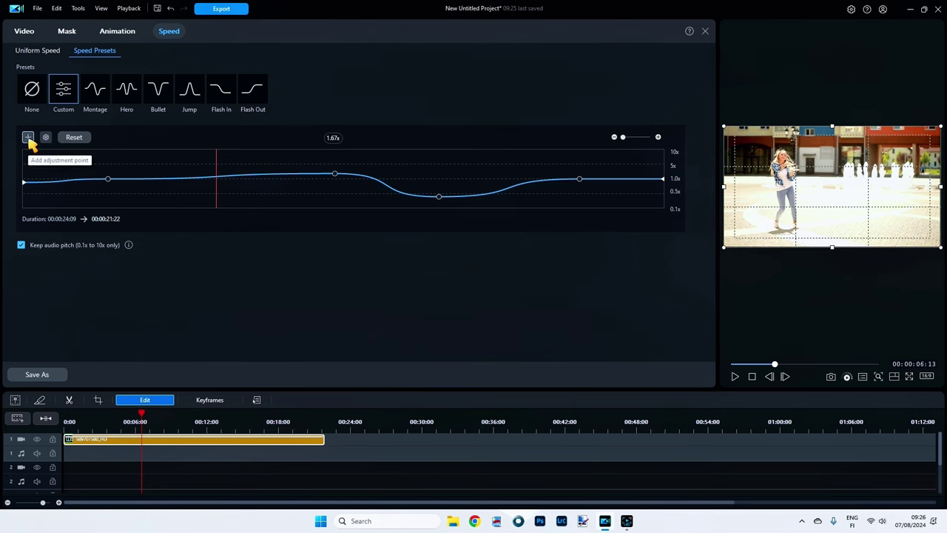
{"action": "left_click", "coordinate": [28, 137]}
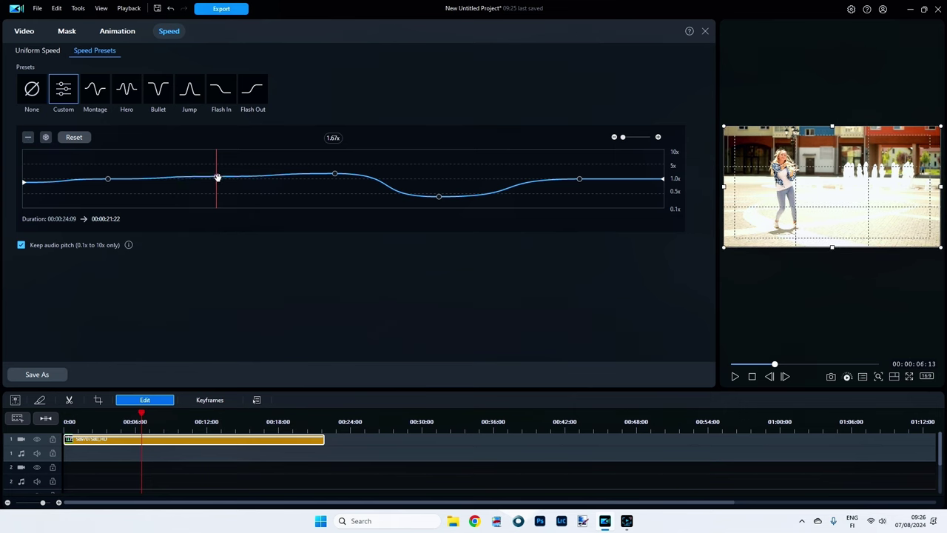
{"action": "mouse_move", "coordinate": [216, 177]}
{"action": "left_mouse_down"}
{"action": "mouse_move", "coordinate": [249, 173]}
{"action": "mouse_move", "coordinate": [225, 173]}
{"action": "left_mouse_up"}
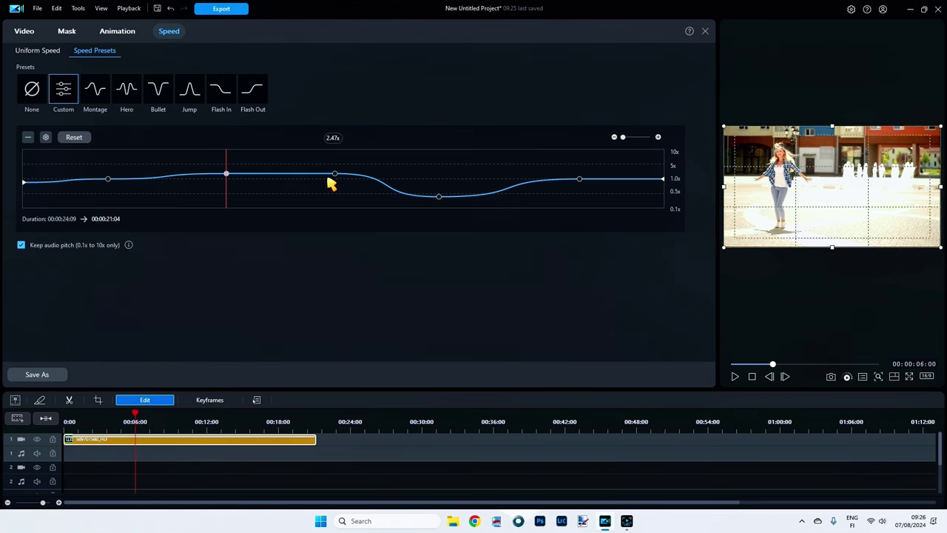
{"action": "left_click_drag", "start_coordinate": [226, 173], "coordinate": [336, 172]}
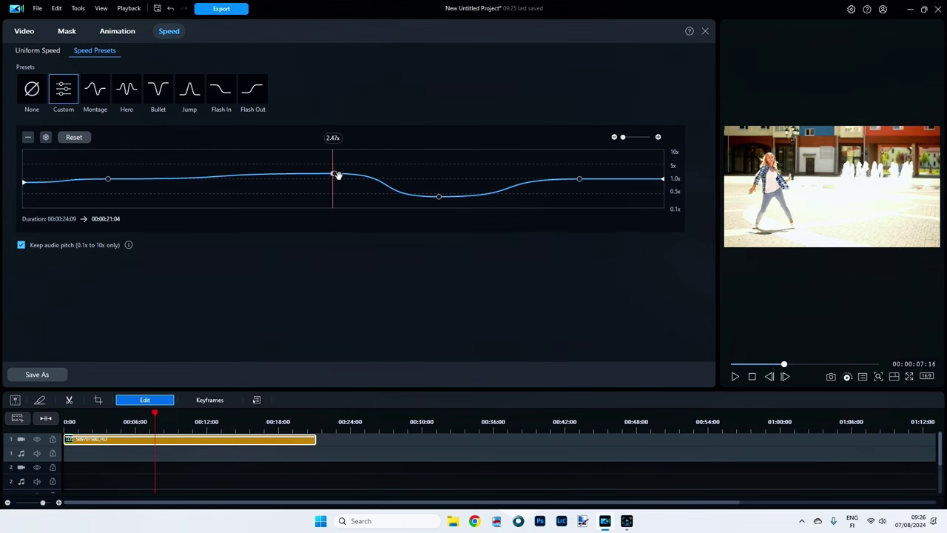
{"action": "left_click", "coordinate": [109, 179]}
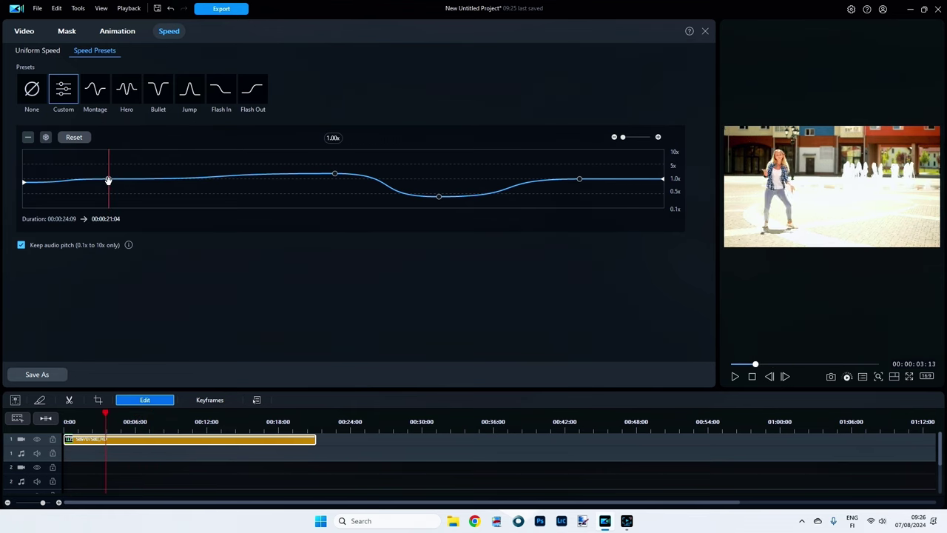
{"action": "left_click_drag", "start_coordinate": [116, 179], "coordinate": [206, 178]}
- Add a speed point near six seconds and remove it again, restoring the 00:00:21:22 duration
{"action": "left_click", "coordinate": [207, 179]}
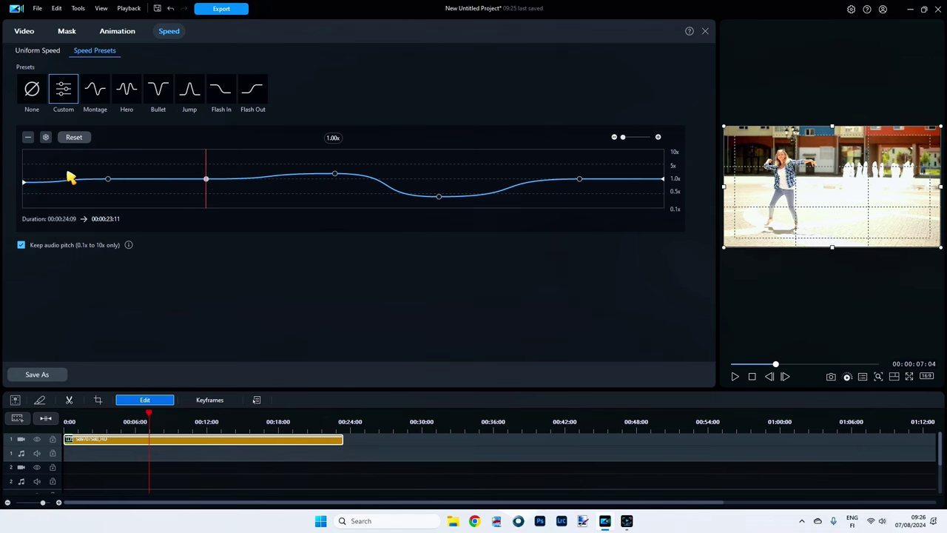
{"action": "left_click", "coordinate": [28, 137]}
{"action": "left_click", "coordinate": [108, 179]}
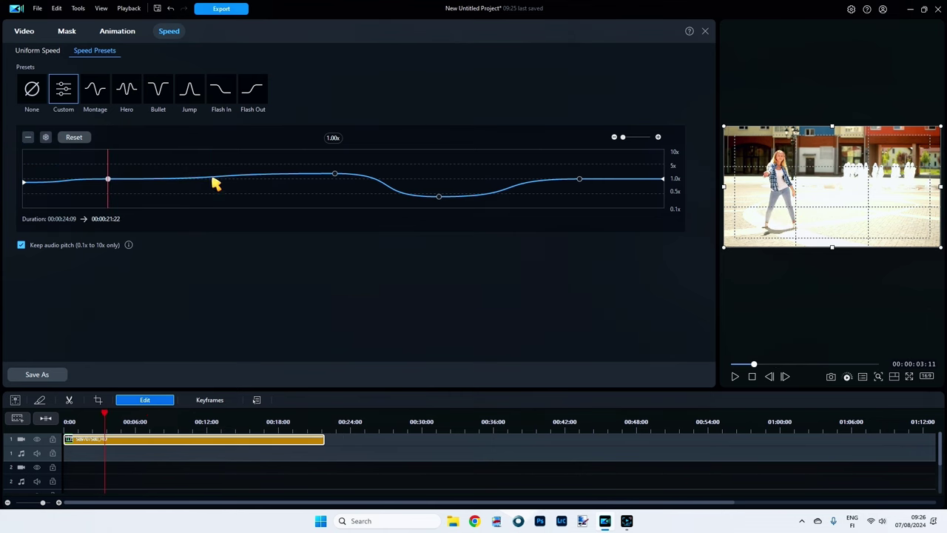
{"action": "left_click_drag", "start_coordinate": [107, 154], "coordinate": [210, 158]}
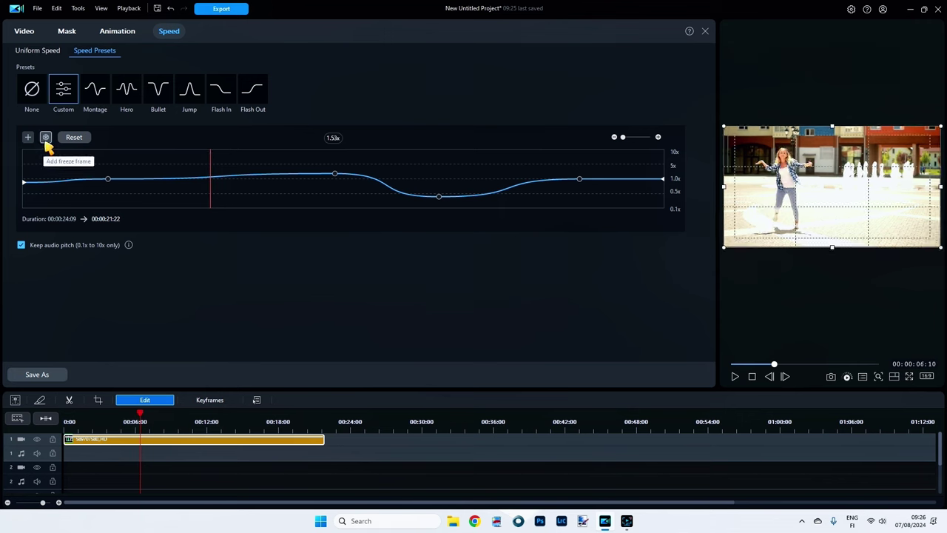
- Insert a 5.00-second freeze frame near six seconds, raise that point to 2.47x, and widen the preview
{"action": "left_click", "coordinate": [45, 137]}
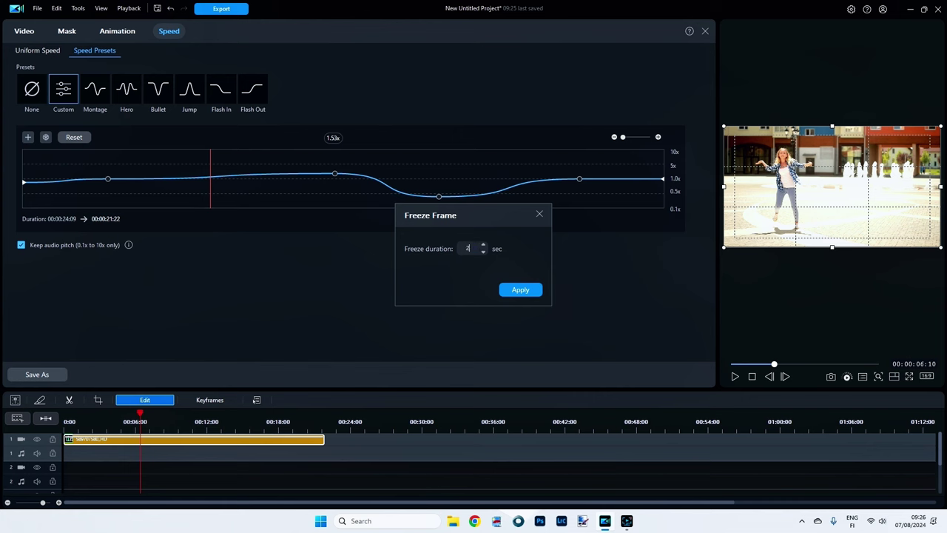
{"action": "left_click", "coordinate": [522, 291]}
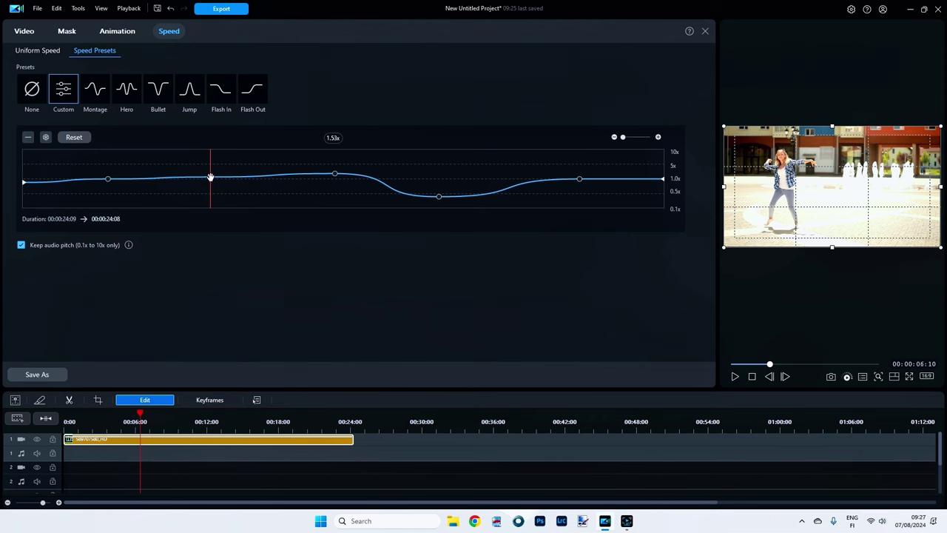
{"action": "left_click_drag", "start_coordinate": [210, 178], "coordinate": [183, 174]}
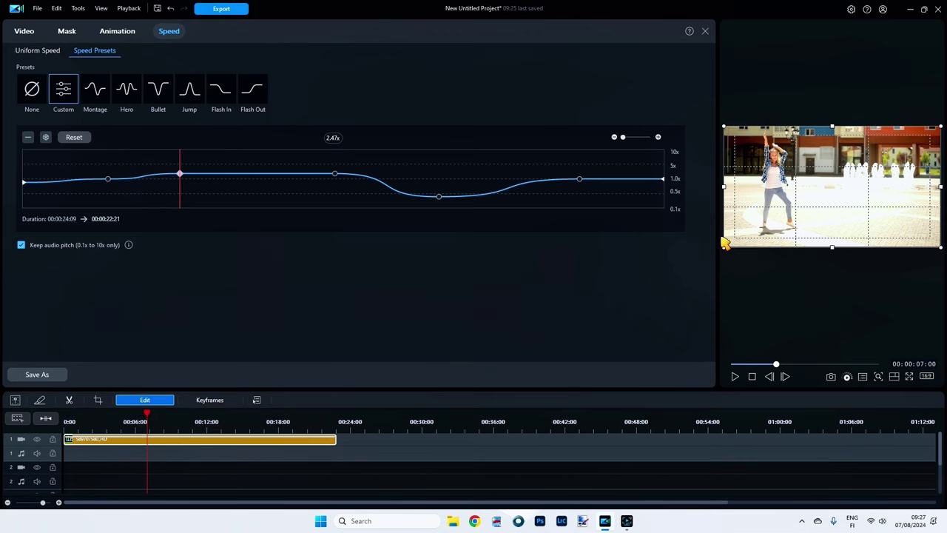
{"action": "left_click_drag", "start_coordinate": [718, 224], "coordinate": [251, 221]}
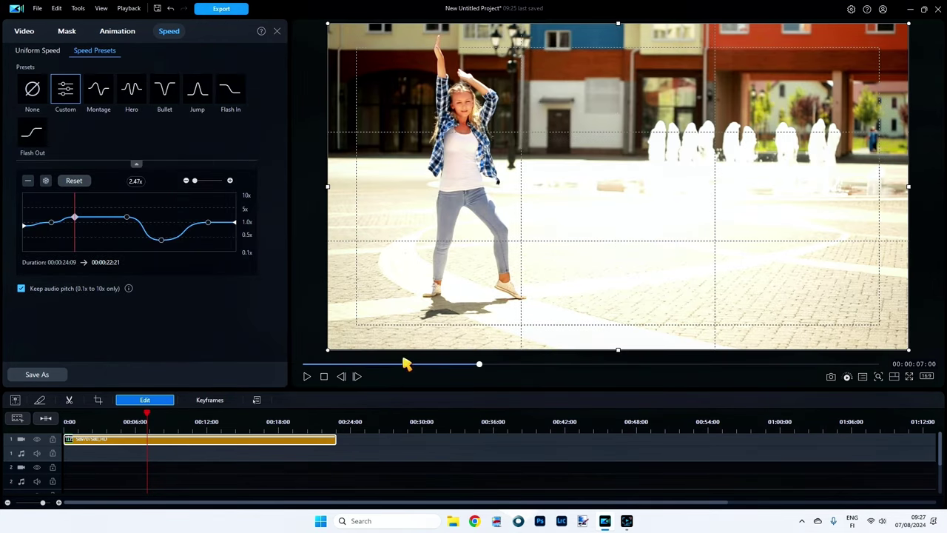
- Play the clip from the start to review the custom speed curve, then widen the speed panel again
{"action": "left_click", "coordinate": [324, 378]}
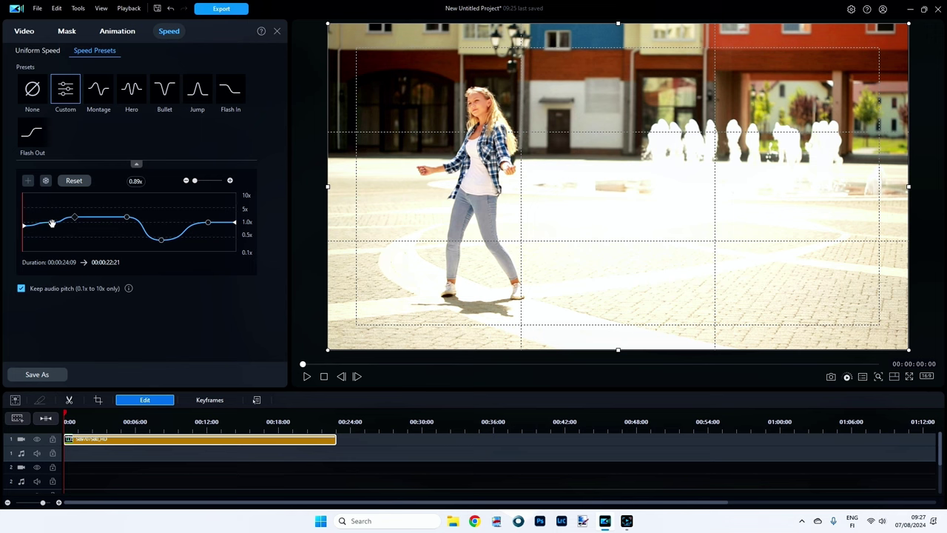
{"action": "left_click", "coordinate": [307, 376]}
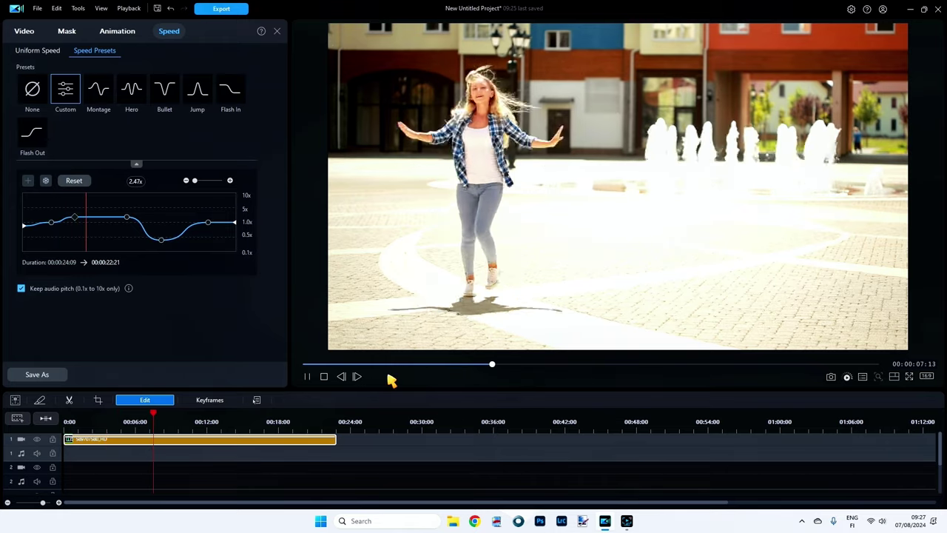
{"action": "left_click", "coordinate": [324, 377]}
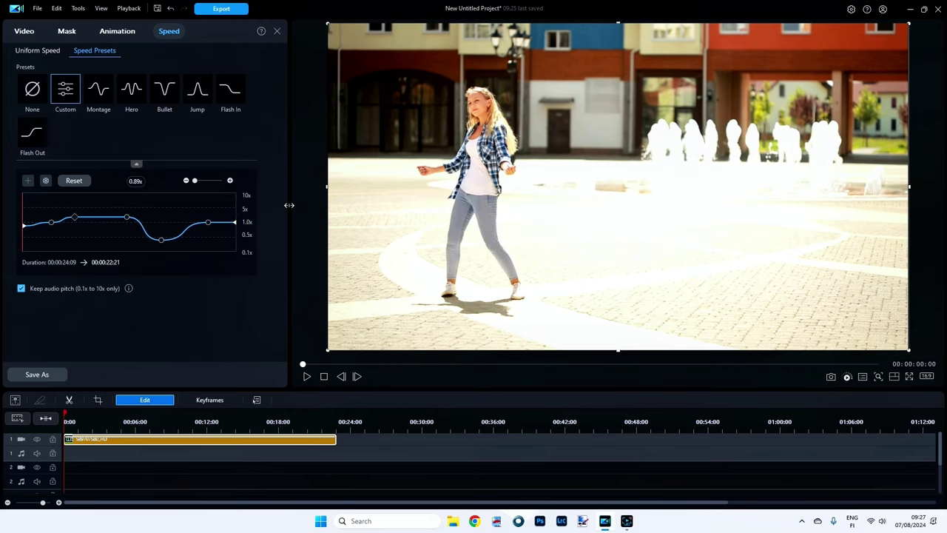
{"action": "left_click_drag", "start_coordinate": [594, 202], "coordinate": [721, 202]}
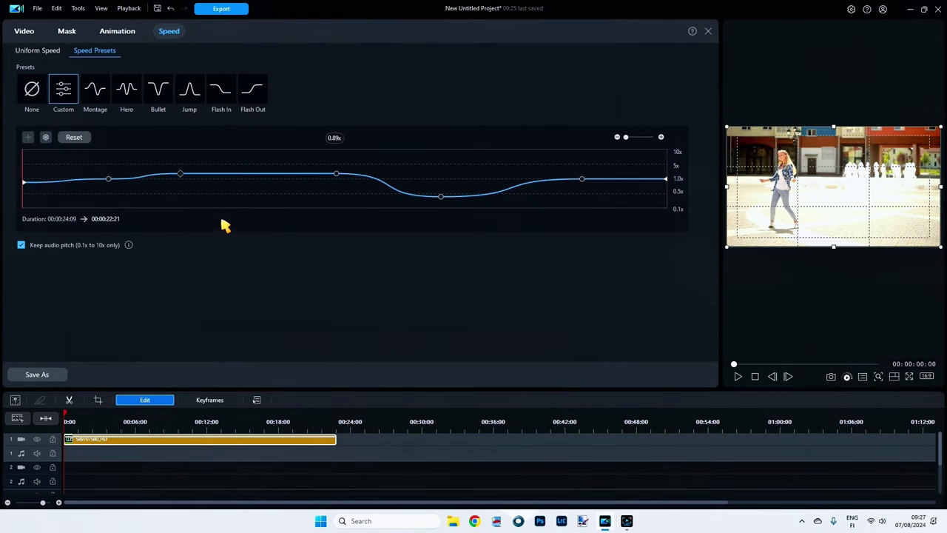
- Delete the 2.47x freeze point, try the Montage preset, and switch back to the Custom curve
{"action": "left_click", "coordinate": [180, 174]}
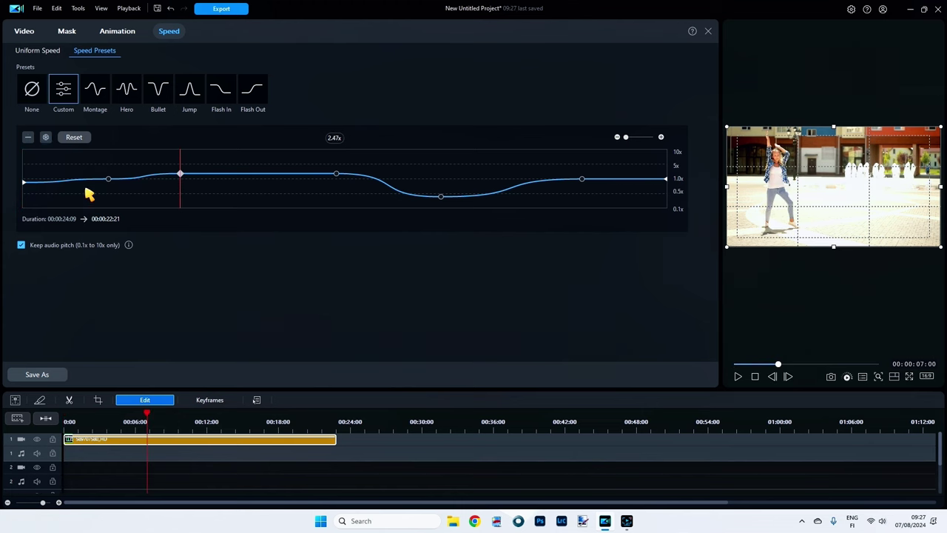
{"action": "left_click", "coordinate": [27, 137]}
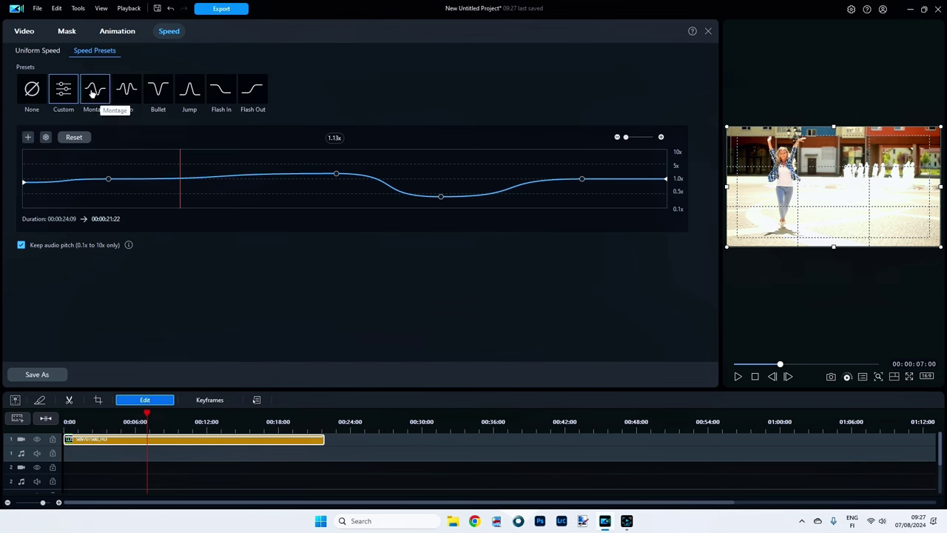
{"action": "left_click", "coordinate": [94, 89]}
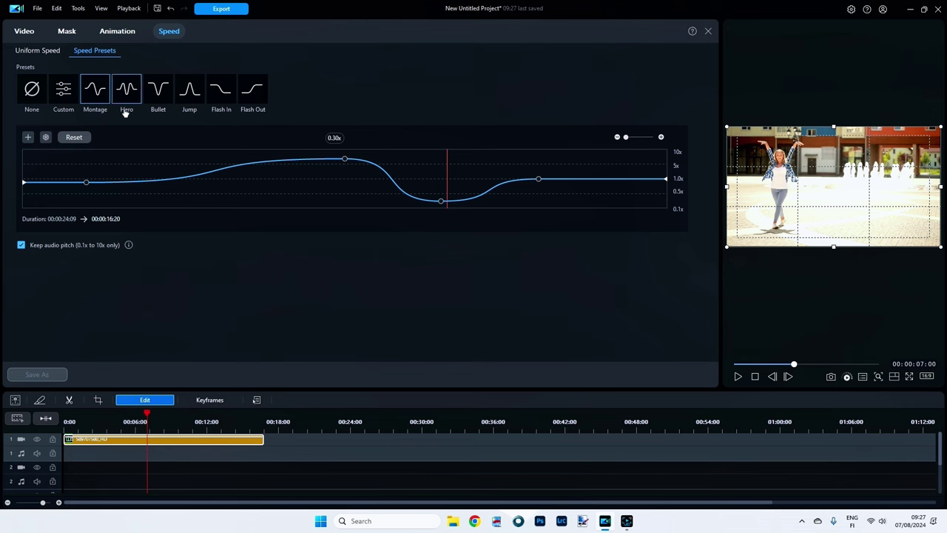
{"action": "left_click", "coordinate": [64, 92]}
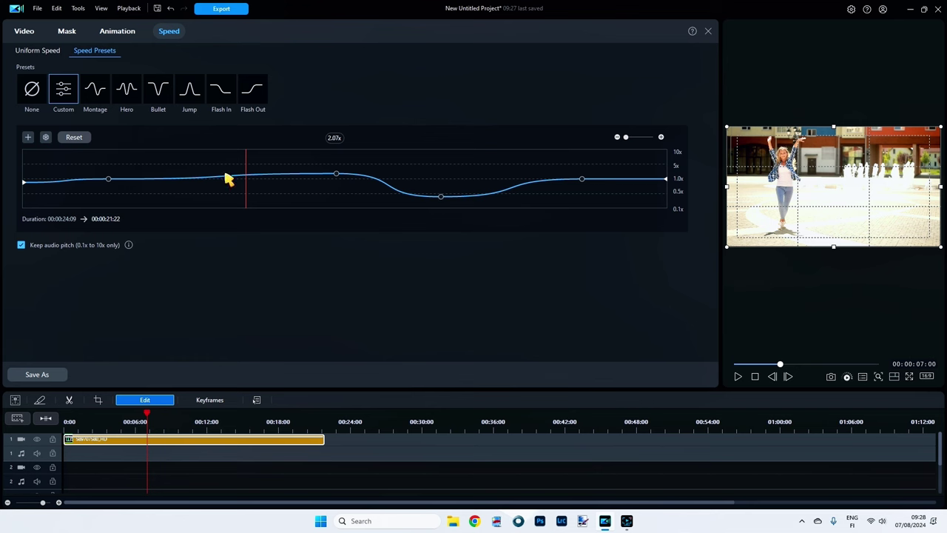
- Reset the curve to a flat 1.00x and shape it with points at 0.78x, 2.73x and 0.67x
{"action": "left_click", "coordinate": [77, 137]}
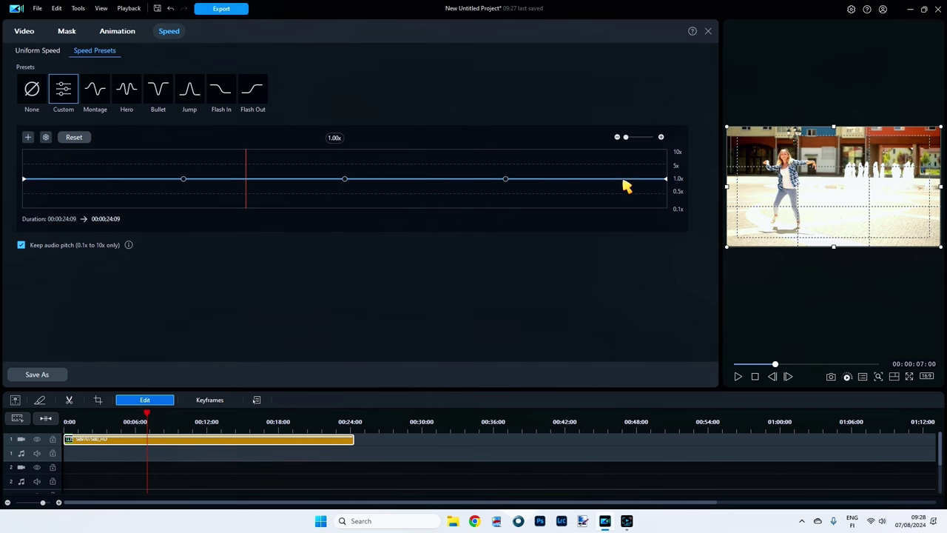
{"action": "left_click", "coordinate": [182, 180]}
{"action": "left_click_drag", "start_coordinate": [182, 178], "coordinate": [167, 184]}
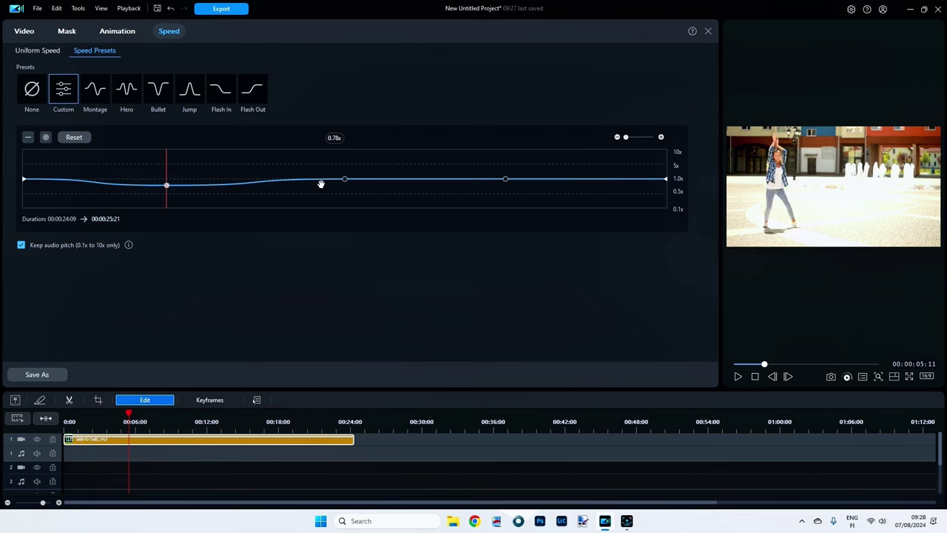
{"action": "left_click_drag", "start_coordinate": [345, 179], "coordinate": [344, 172]}
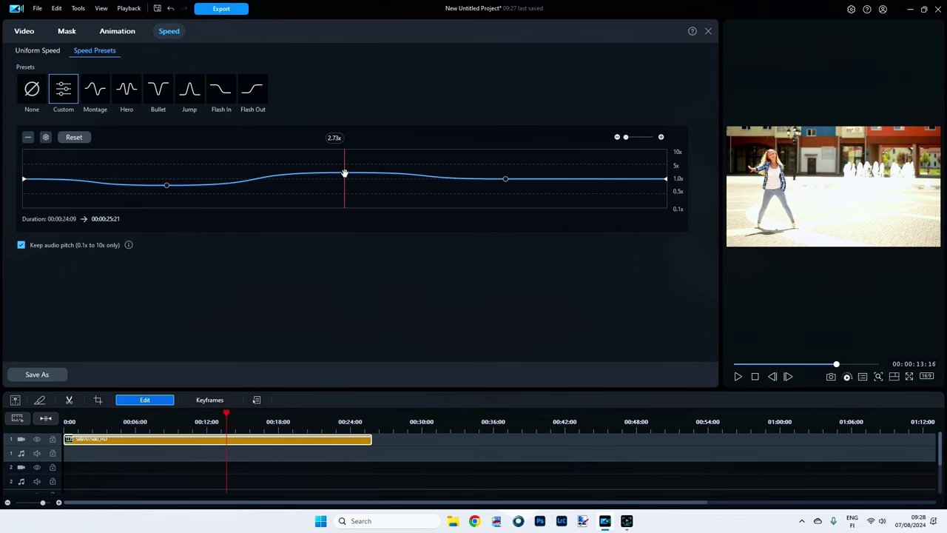
{"action": "left_click", "coordinate": [503, 179]}
{"action": "left_click_drag", "start_coordinate": [503, 179], "coordinate": [440, 189]}
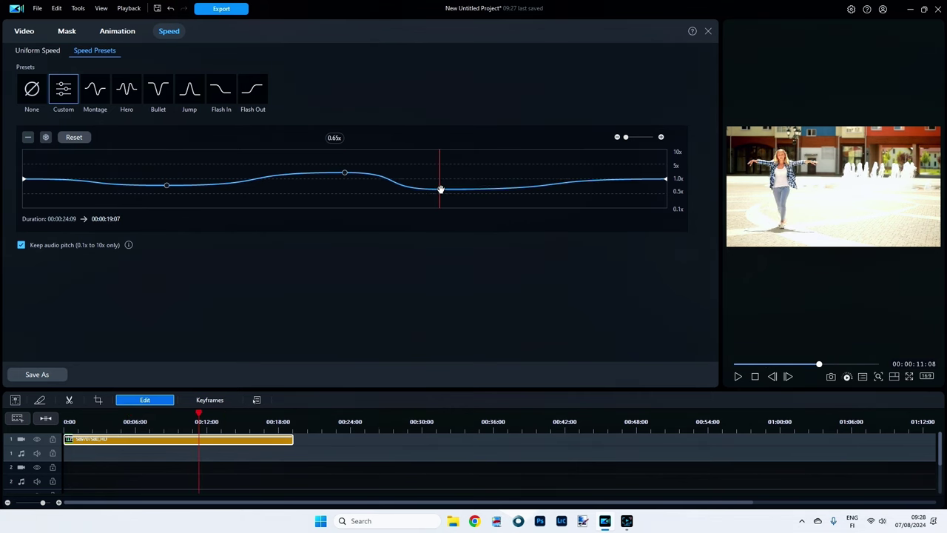
- Add a 5-second freeze frame near the clip's end, then a keyframe there set to 1.00x
{"action": "left_click", "coordinate": [552, 185]}
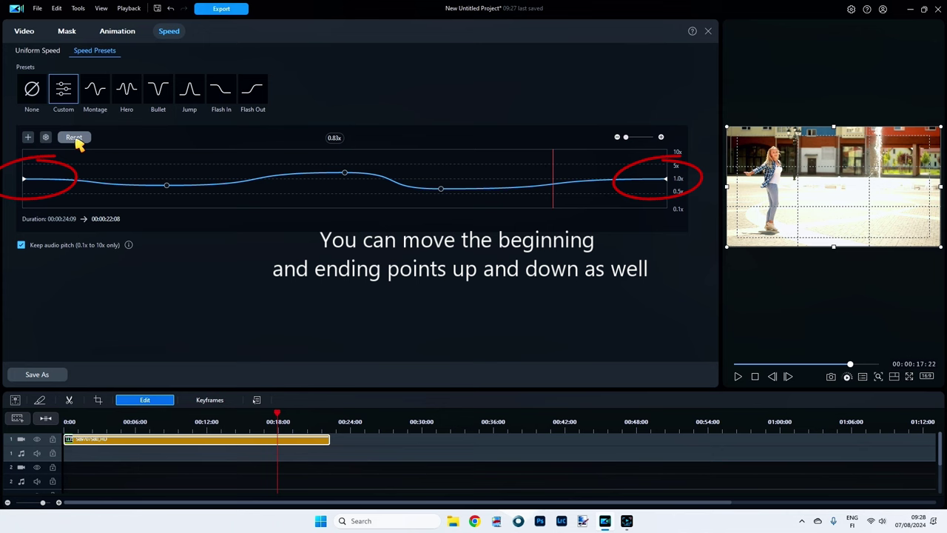
{"action": "left_click", "coordinate": [45, 137]}
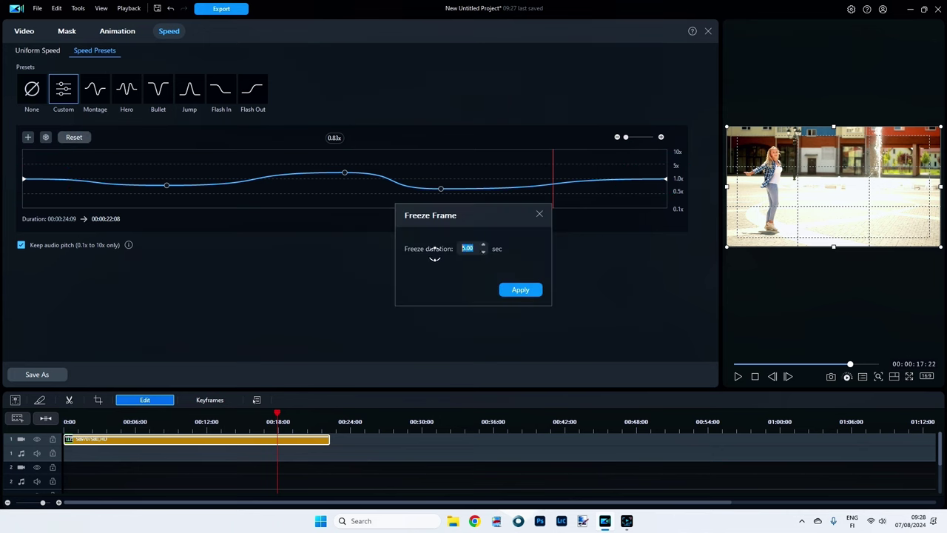
{"action": "left_click", "coordinate": [526, 290]}
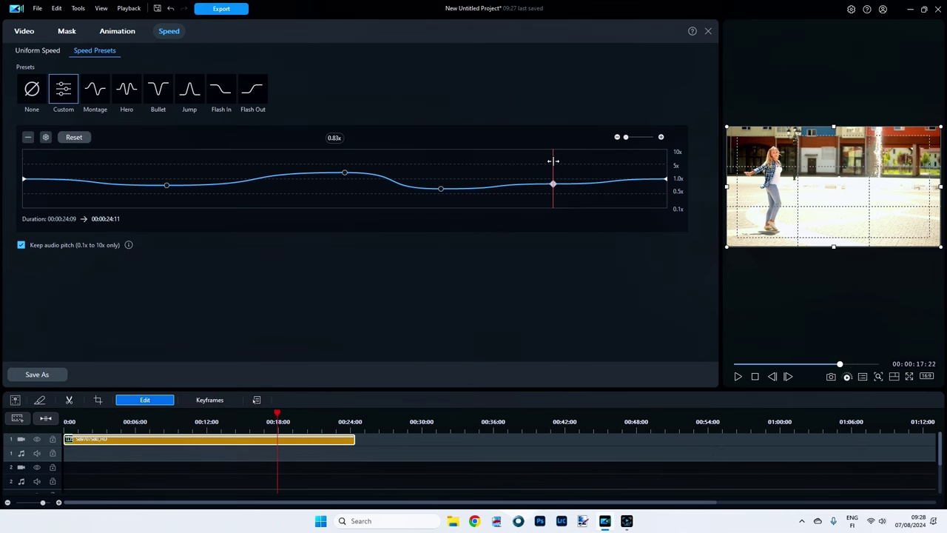
{"action": "left_click_drag", "start_coordinate": [553, 160], "coordinate": [585, 163]}
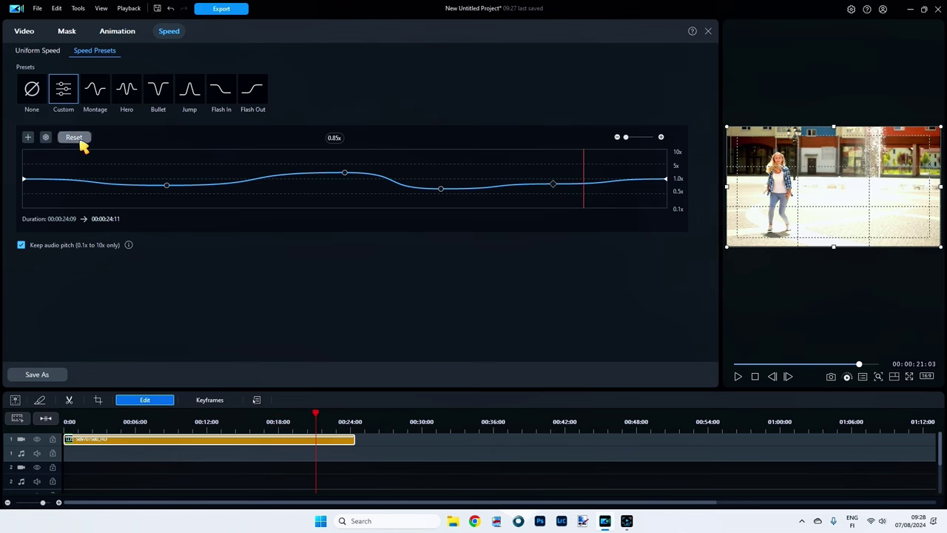
{"action": "left_click", "coordinate": [29, 138]}
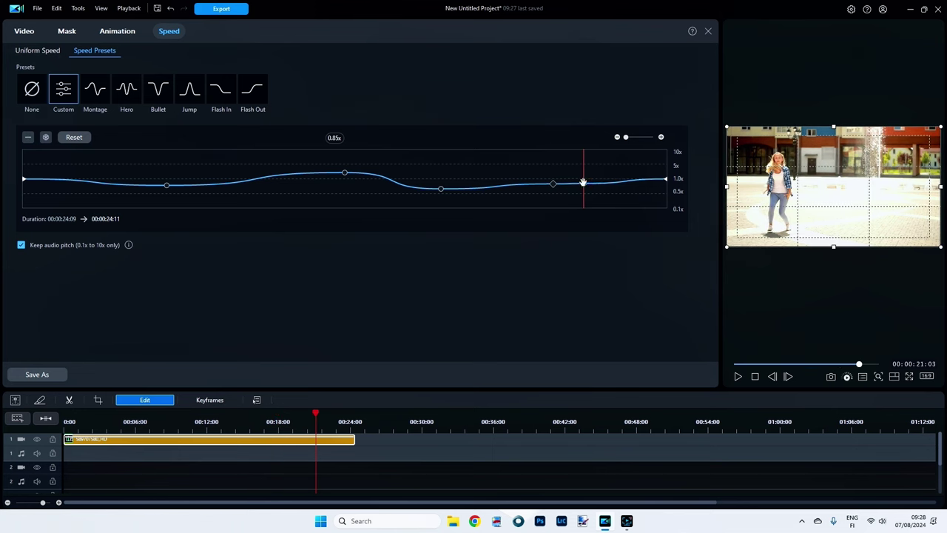
{"action": "left_click_drag", "start_coordinate": [585, 183], "coordinate": [585, 179]}
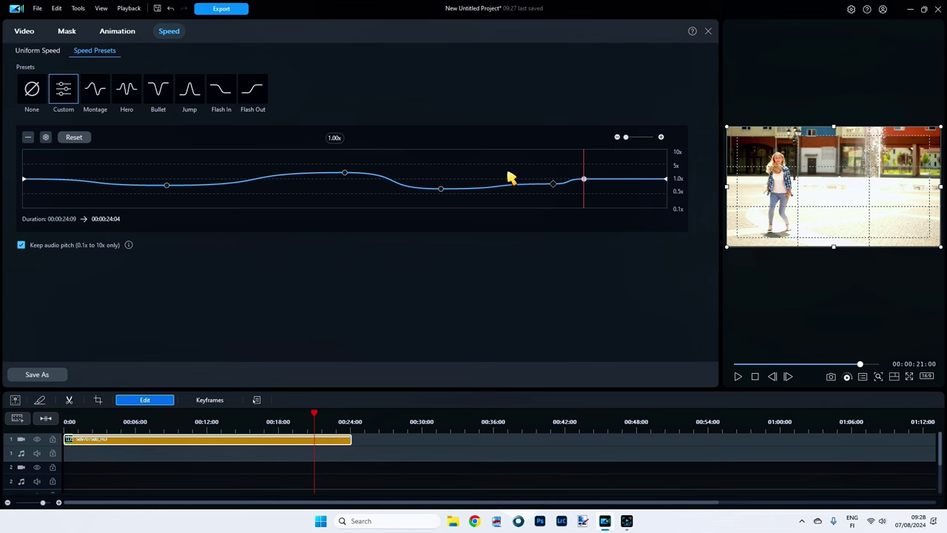
{"action": "left_click", "coordinate": [660, 137]}
{"action": "left_click", "coordinate": [661, 138]}
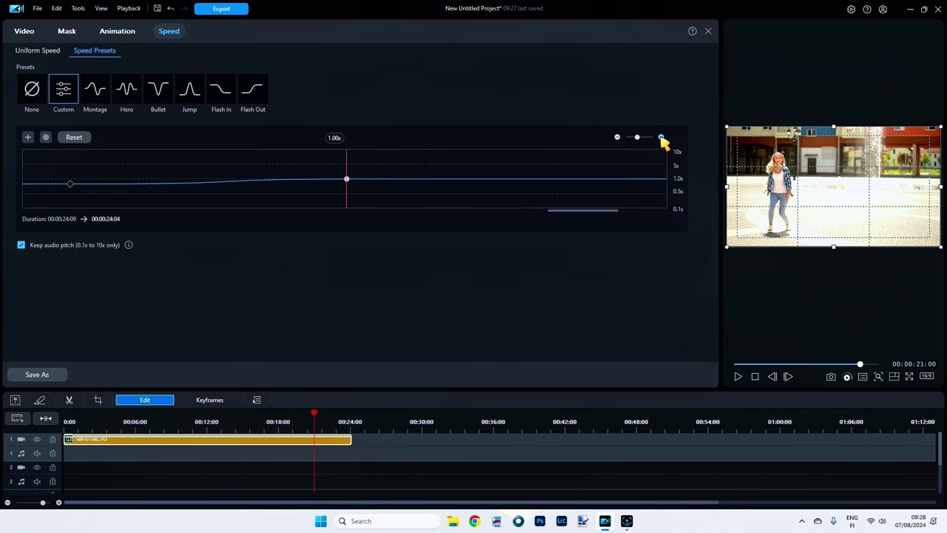
{"action": "left_click", "coordinate": [662, 139]}
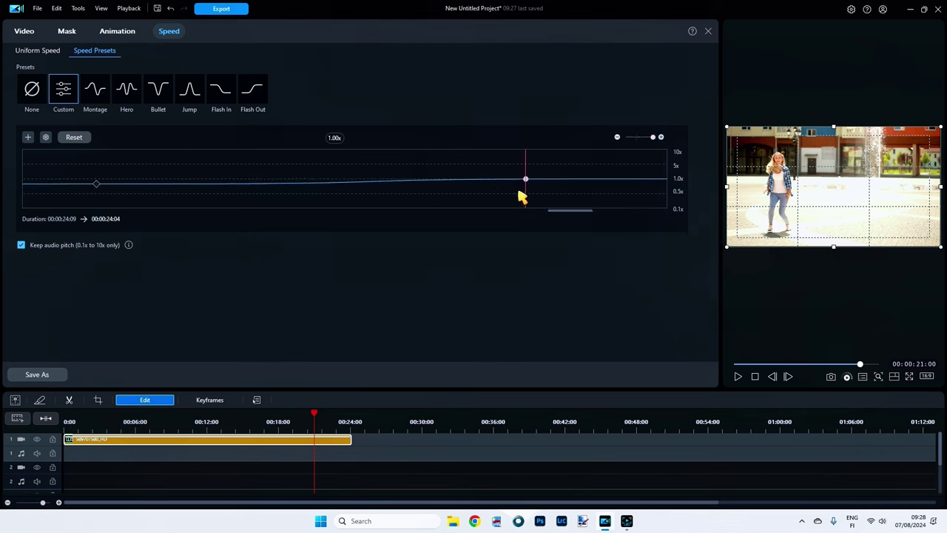
{"action": "left_click_drag", "start_coordinate": [567, 216], "coordinate": [546, 216]}
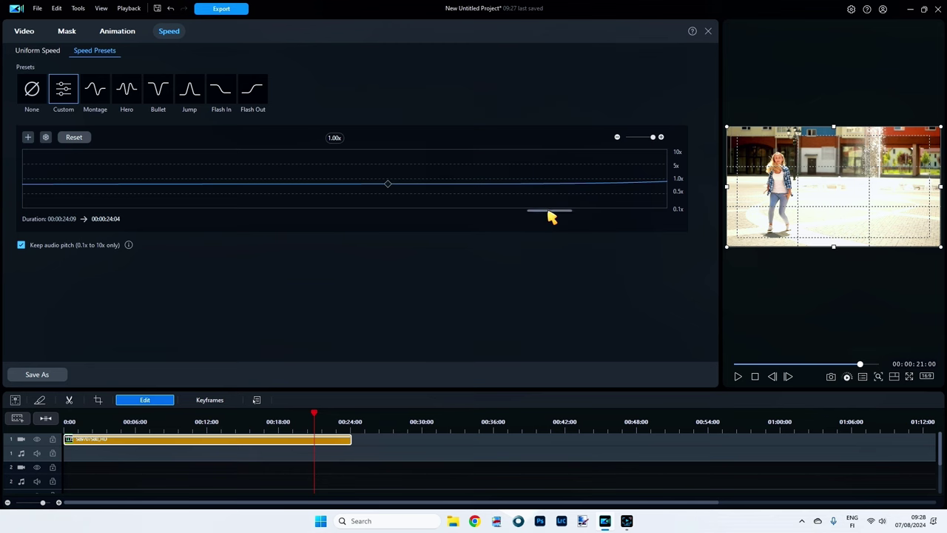
{"action": "left_click_drag", "start_coordinate": [550, 215], "coordinate": [575, 217]}
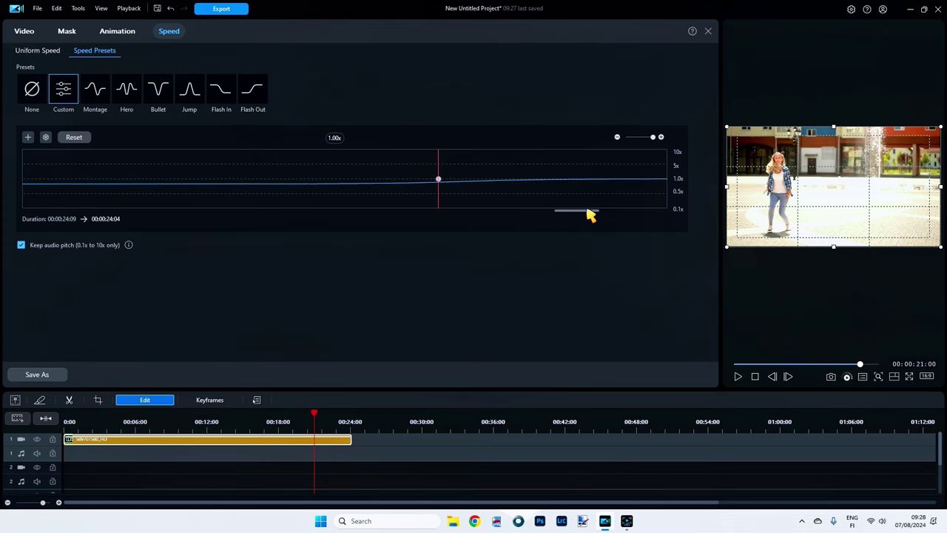
{"action": "left_click", "coordinate": [617, 137]}
{"action": "left_click", "coordinate": [617, 137]}
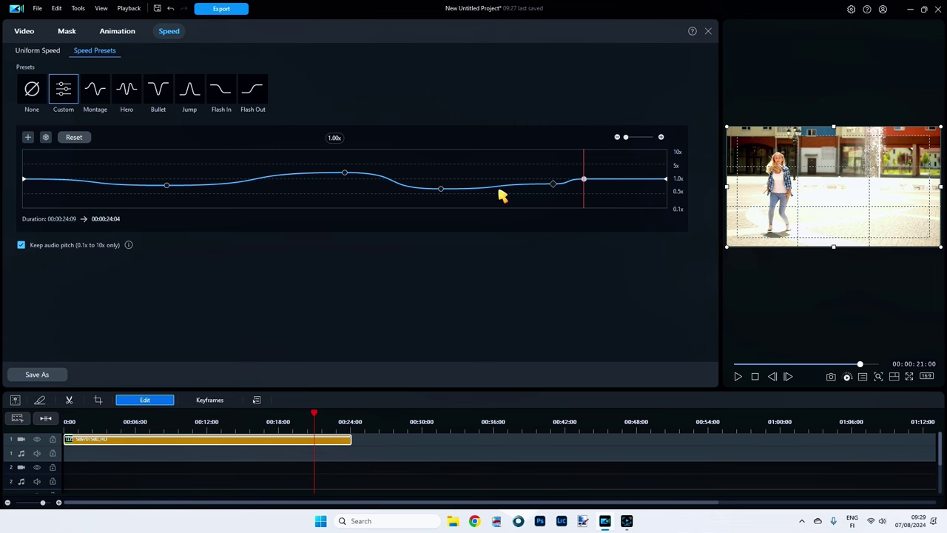
- Save the custom curve as Preset 1, test Montage and Preset 1, then leave None applied with a larger preview
{"action": "left_click", "coordinate": [37, 373]}
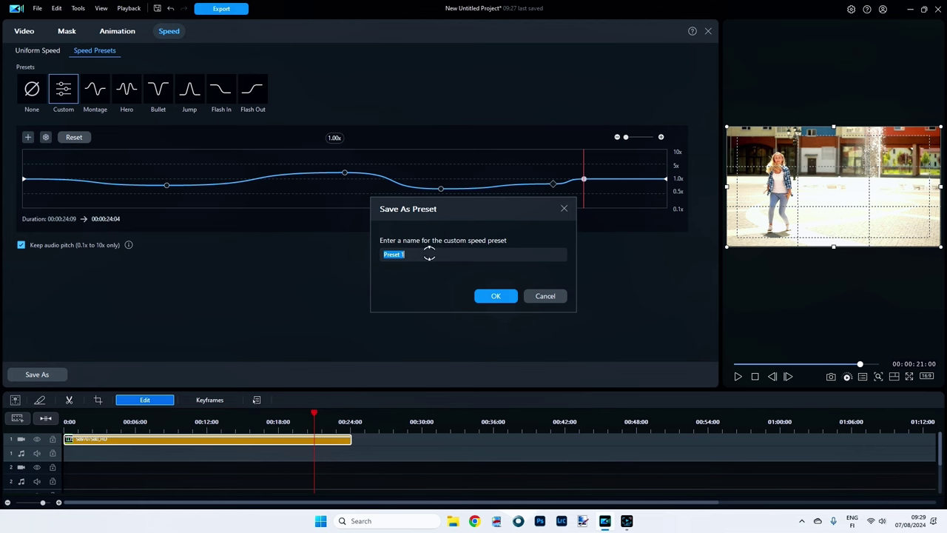
{"action": "left_click", "coordinate": [508, 299]}
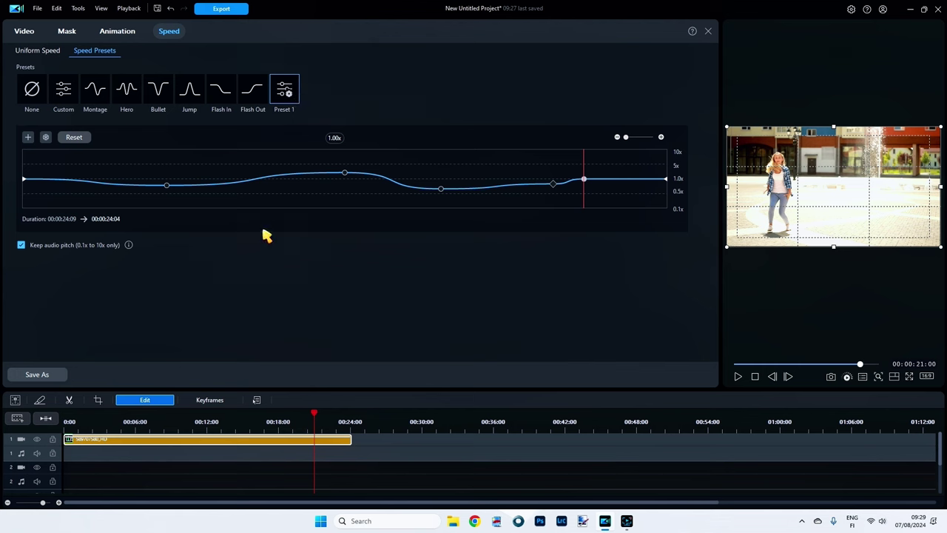
{"action": "left_click", "coordinate": [96, 94]}
{"action": "left_click", "coordinate": [34, 97]}
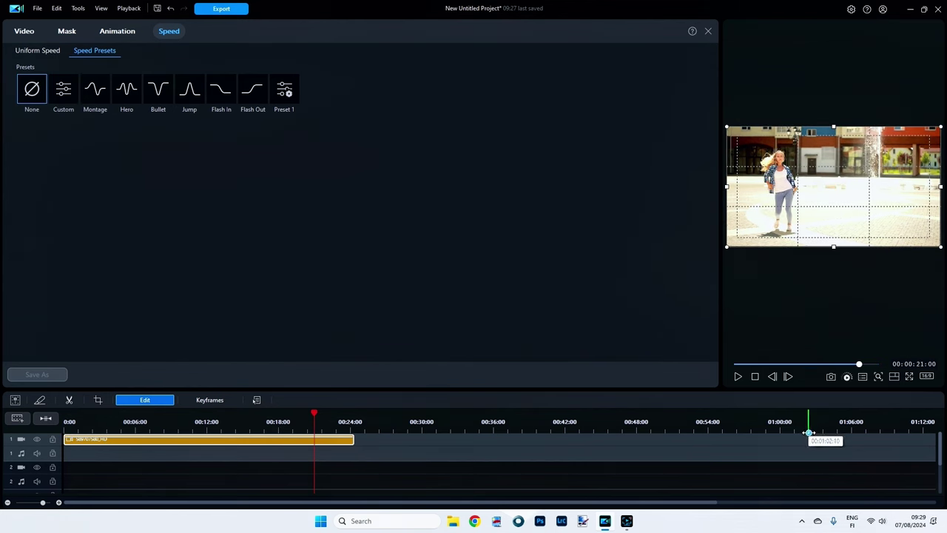
{"action": "left_click", "coordinate": [286, 91]}
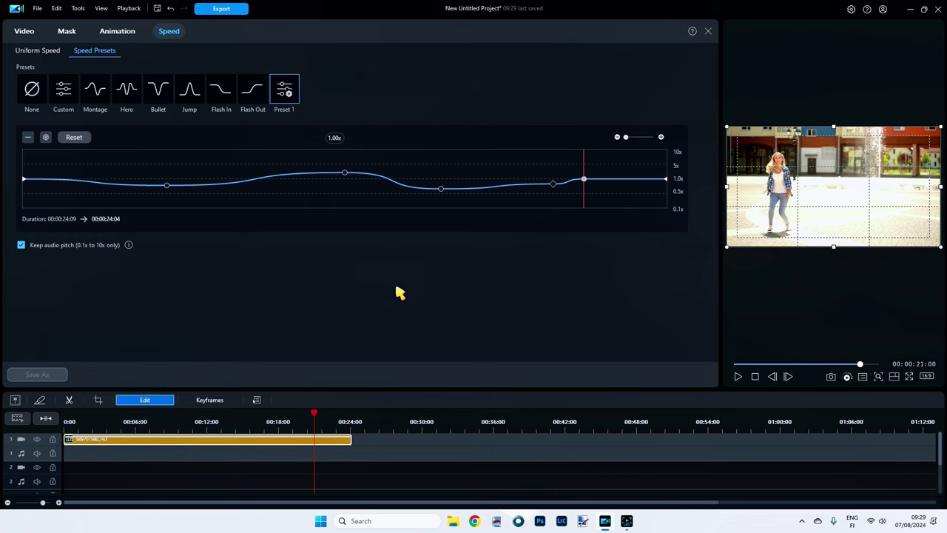
{"action": "left_click", "coordinate": [32, 89]}
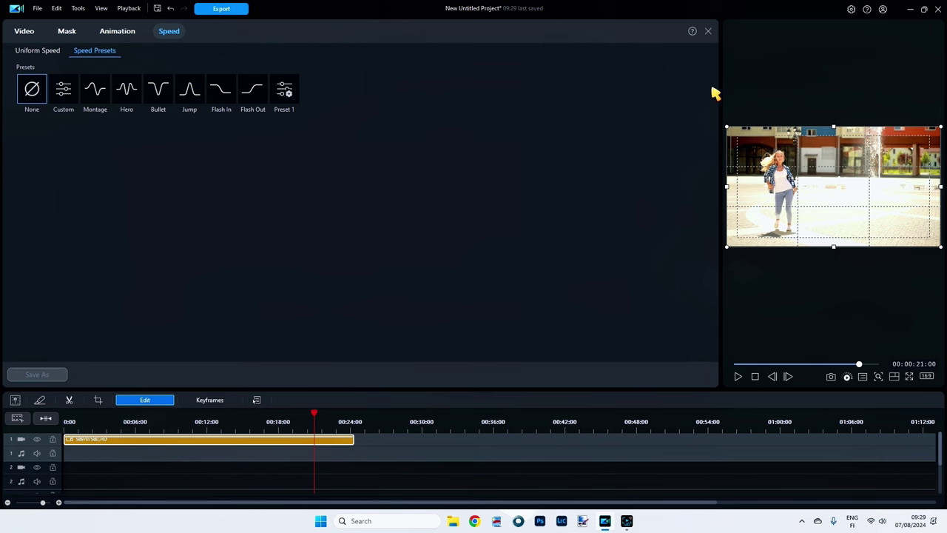
{"action": "left_click_drag", "start_coordinate": [719, 207], "coordinate": [306, 197]}
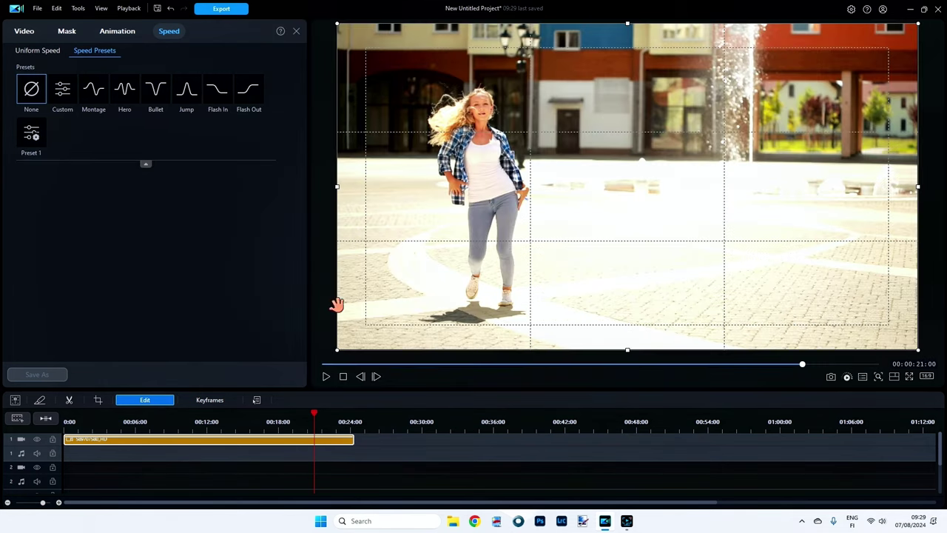
- Close the Speed panel and open the dancer clip's Video tools
{"action": "left_click", "coordinate": [297, 32]}
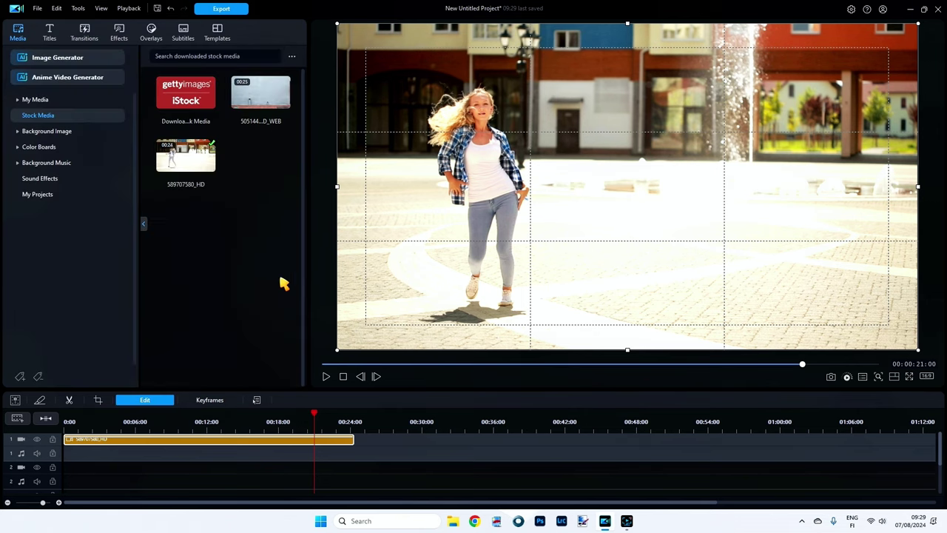
{"action": "double_click", "coordinate": [226, 444]}
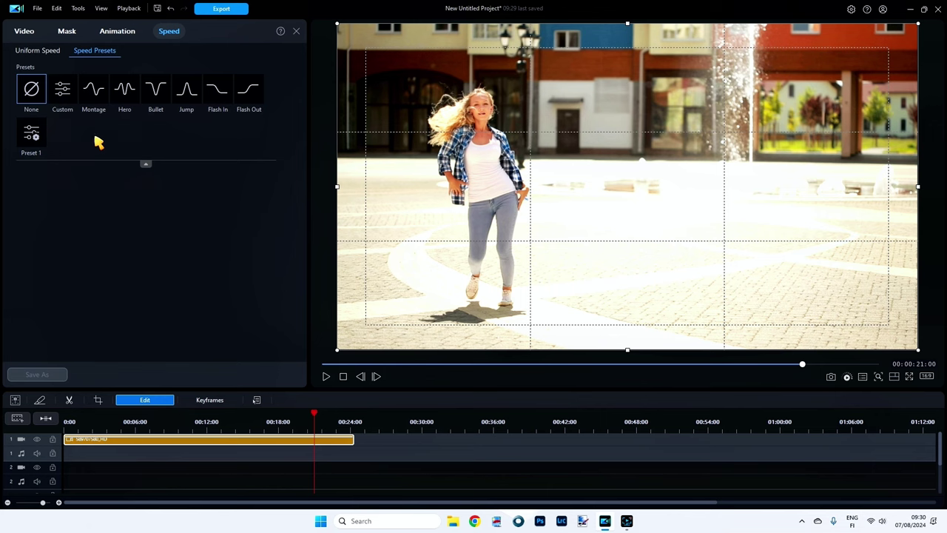
{"action": "left_click", "coordinate": [30, 33]}
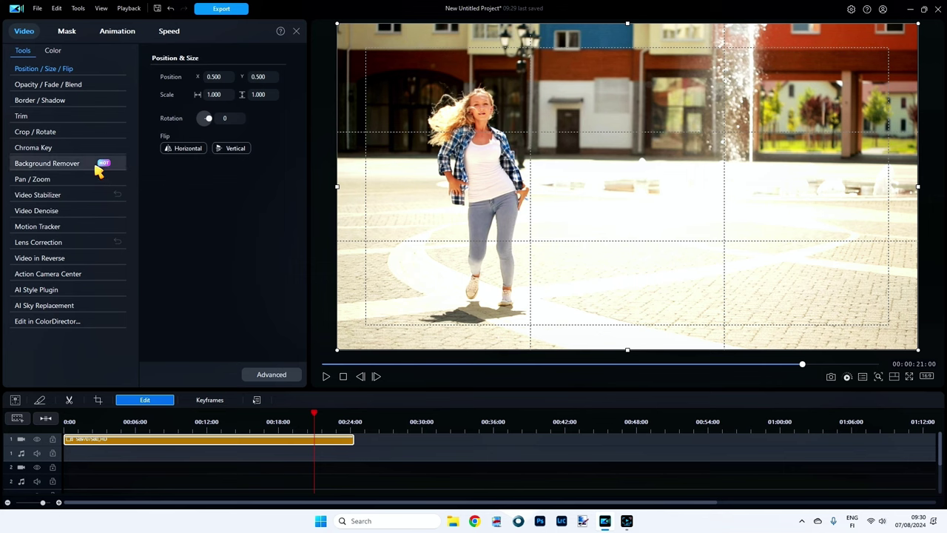
- Turn on AI Background Remover for the dancer, rewind to the start, and raise Edge Thickness and Edge Feather
{"action": "left_click", "coordinate": [53, 164]}
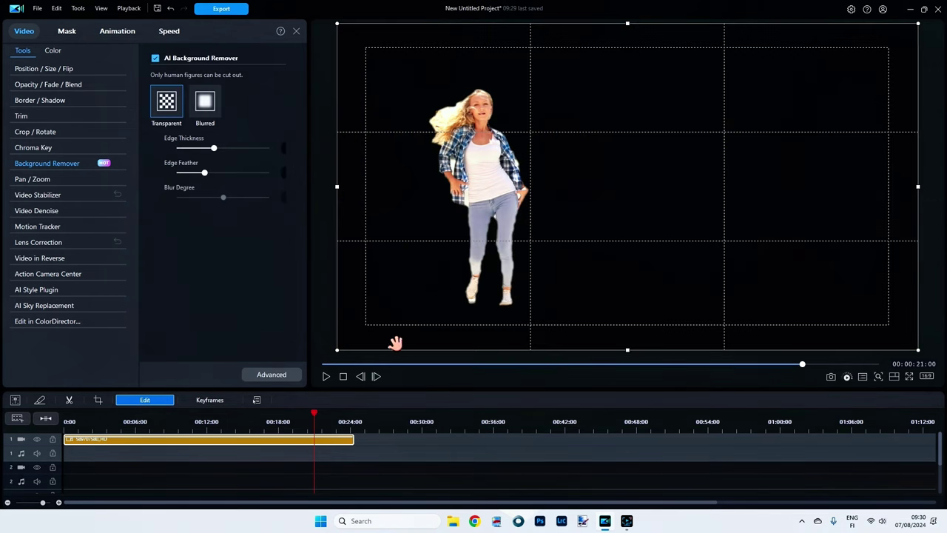
{"action": "left_click_drag", "start_coordinate": [804, 368], "coordinate": [277, 368]}
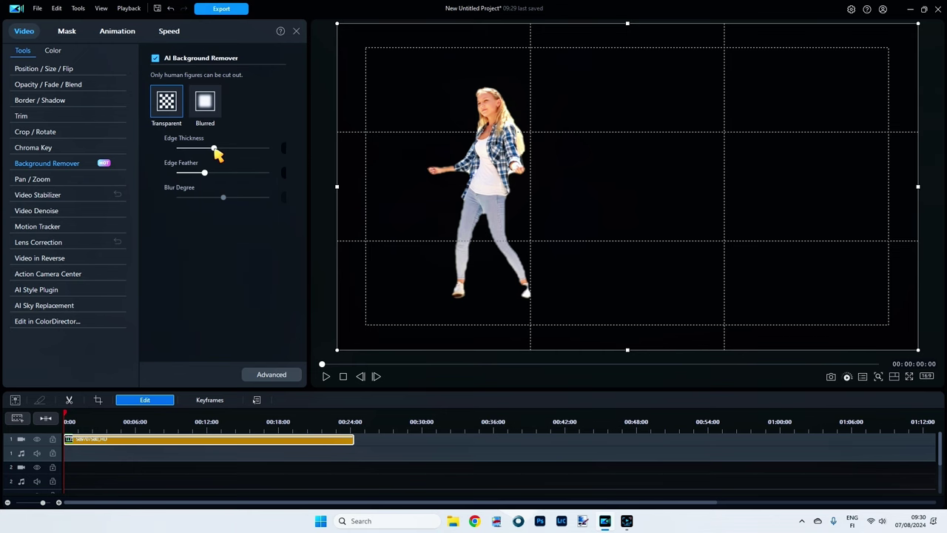
{"action": "left_click_drag", "start_coordinate": [214, 150], "coordinate": [234, 153]}
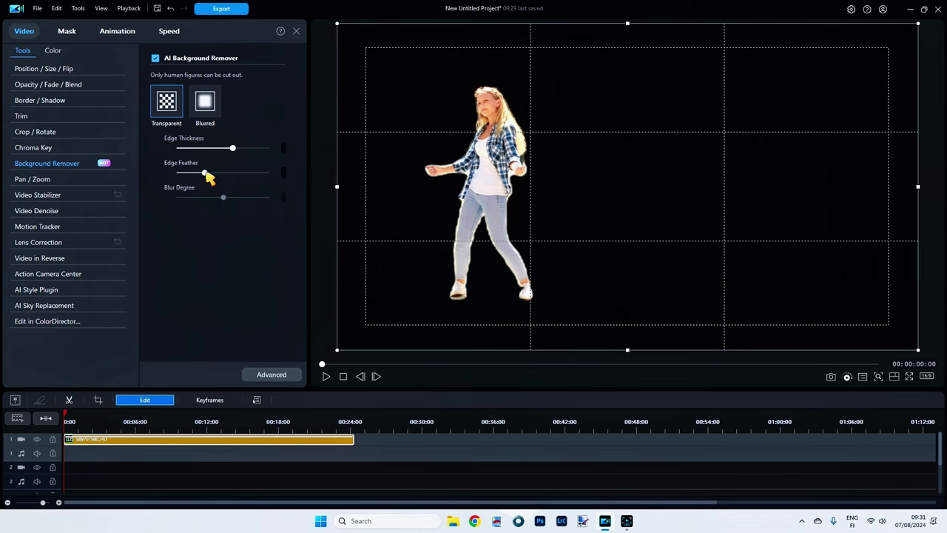
{"action": "left_click_drag", "start_coordinate": [206, 172], "coordinate": [241, 175]}
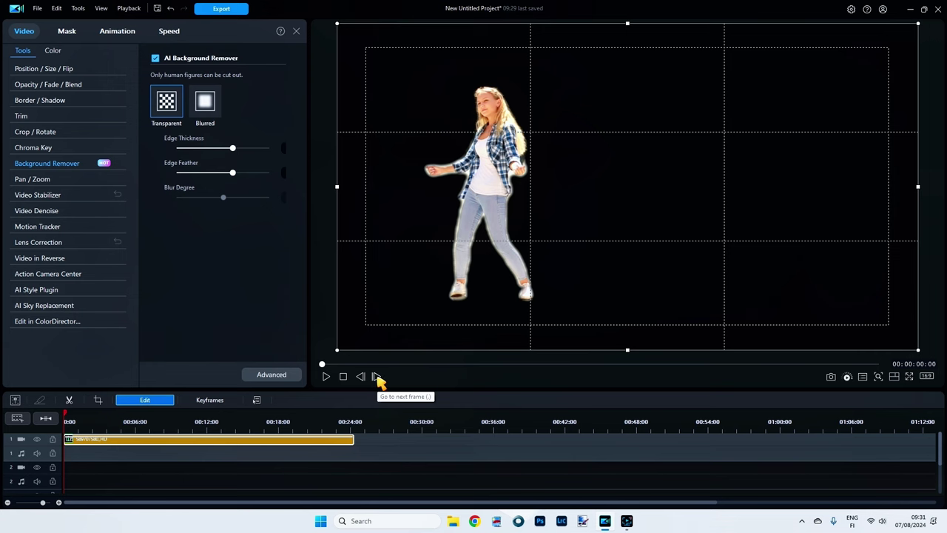
- Step through the cut-out dancer seventeen frames, then drag the preview back to 00:00:00:00
{"action": "left_click", "coordinate": [377, 378]}
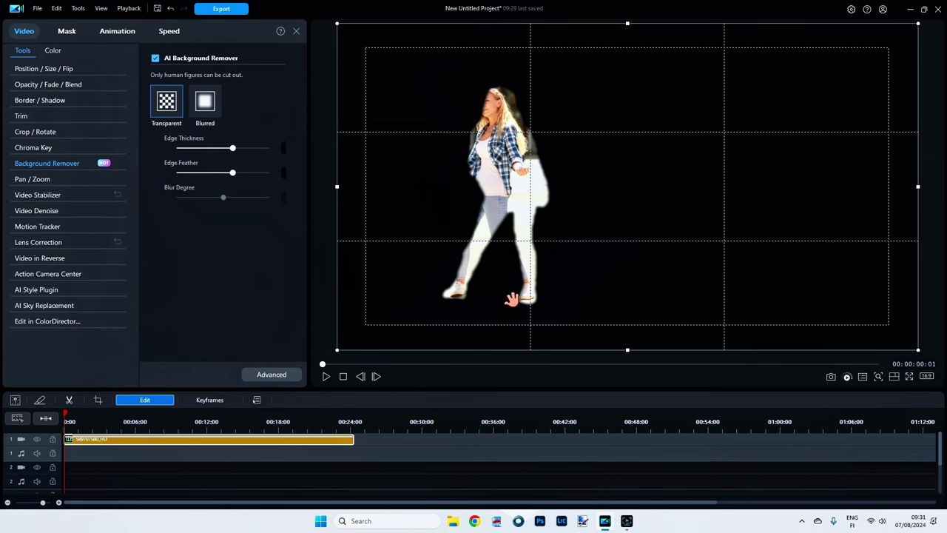
{"action": "left_click", "coordinate": [377, 377]}
{"action": "left_click", "coordinate": [377, 376]}
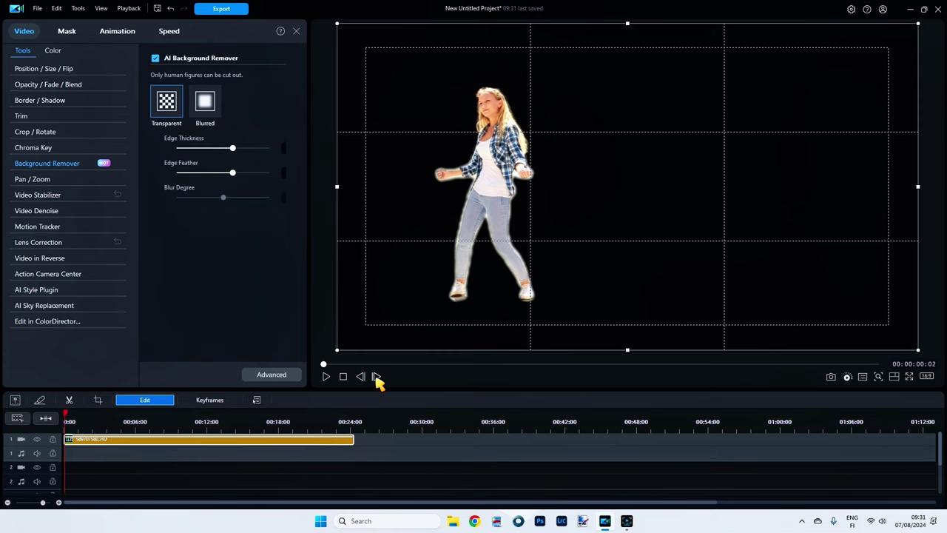
{"action": "left_click", "coordinate": [377, 377]}
{"action": "left_click", "coordinate": [377, 376]}
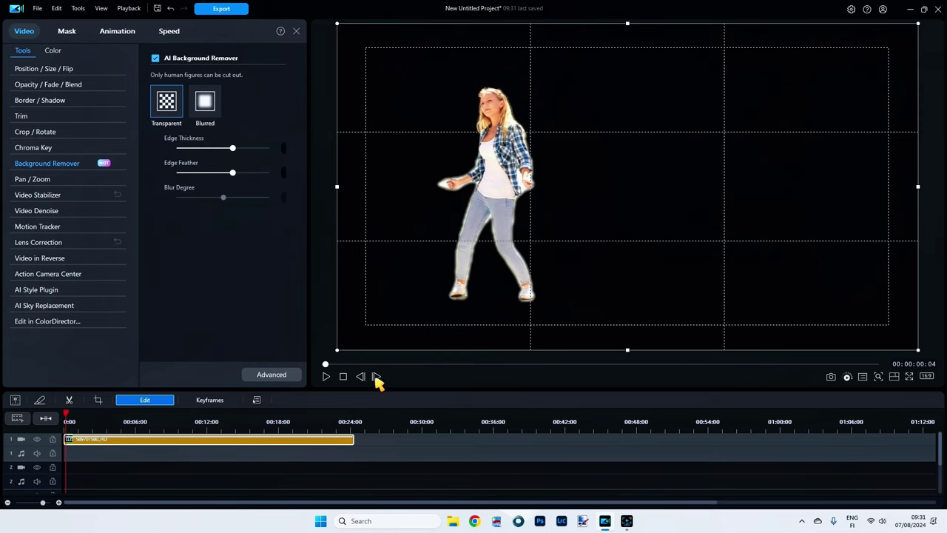
{"action": "left_click", "coordinate": [377, 377]}
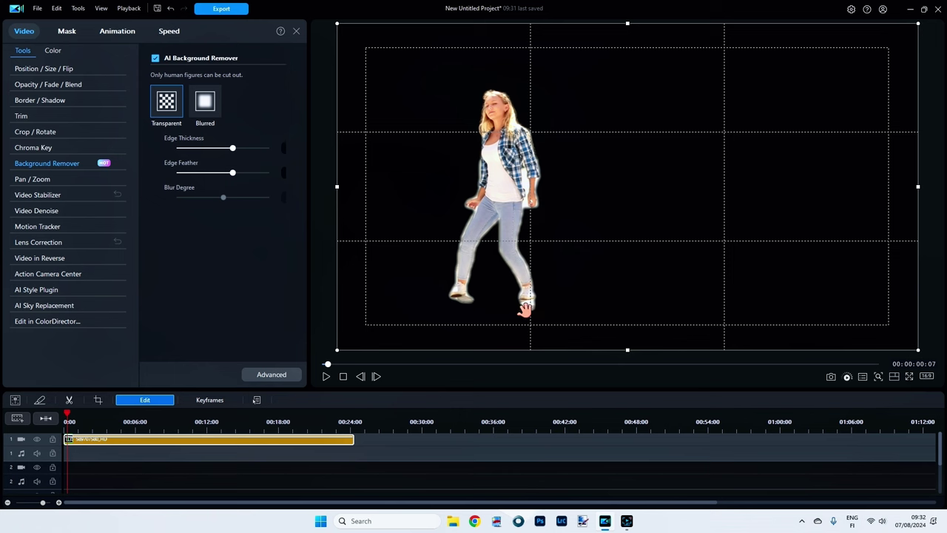
{"action": "left_click", "coordinate": [376, 376]}
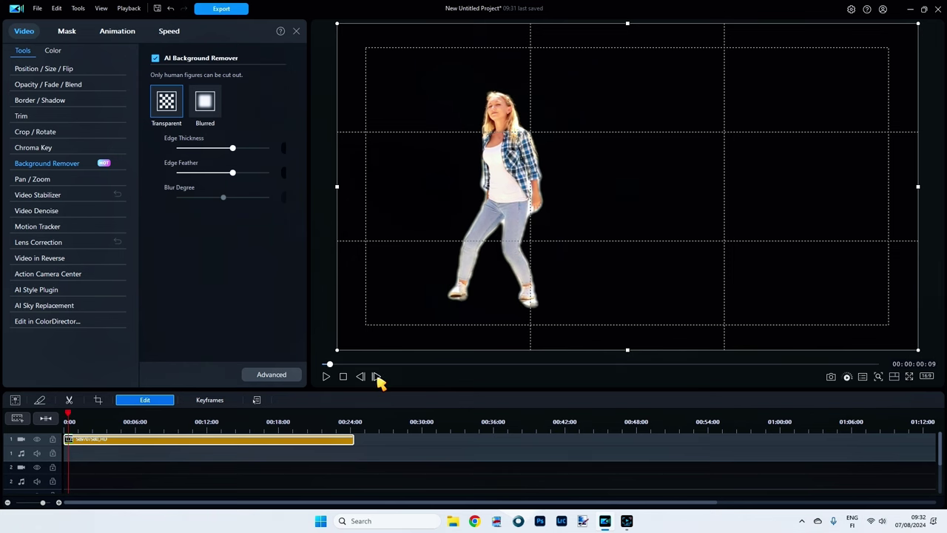
{"action": "left_click", "coordinate": [377, 377]}
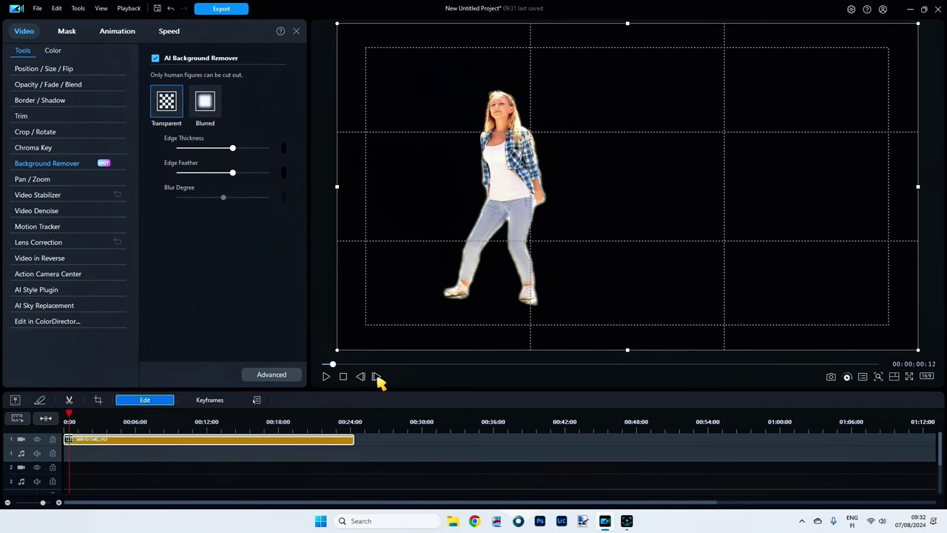
{"action": "left_click", "coordinate": [377, 377]}
{"action": "left_click", "coordinate": [377, 377]}
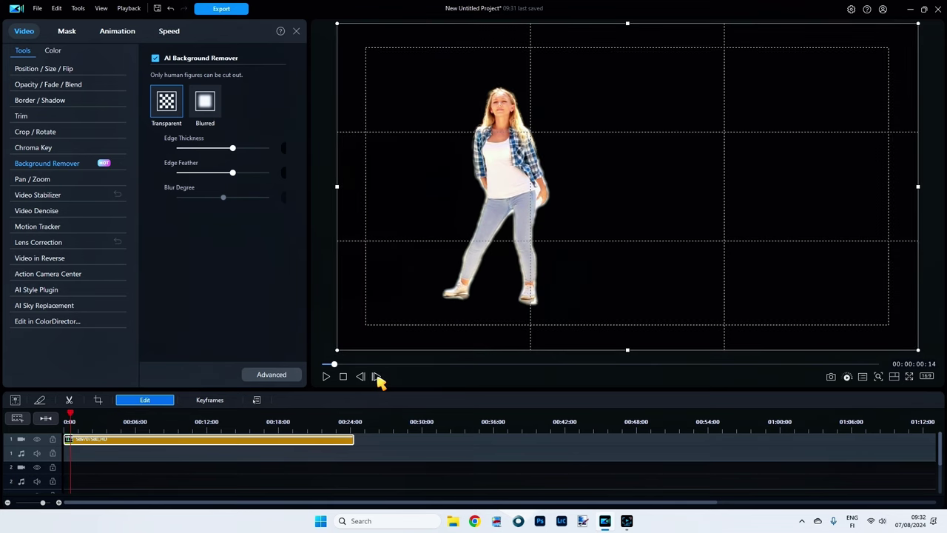
{"action": "left_click", "coordinate": [377, 376]}
{"action": "left_click", "coordinate": [376, 377]}
{"action": "left_click", "coordinate": [377, 377]}
{"action": "left_click", "coordinate": [376, 377]}
{"action": "left_click", "coordinate": [377, 376]}
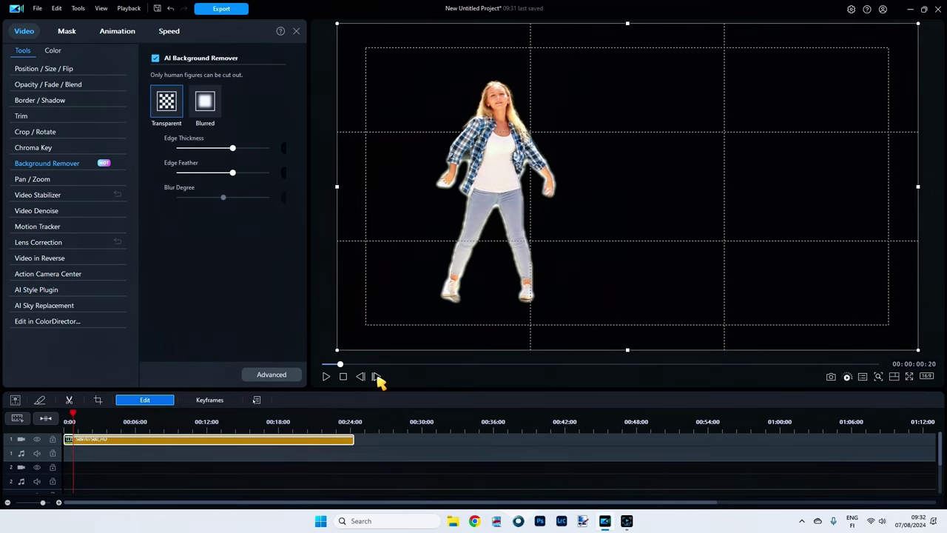
{"action": "left_click", "coordinate": [377, 377]}
{"action": "left_click", "coordinate": [376, 377]}
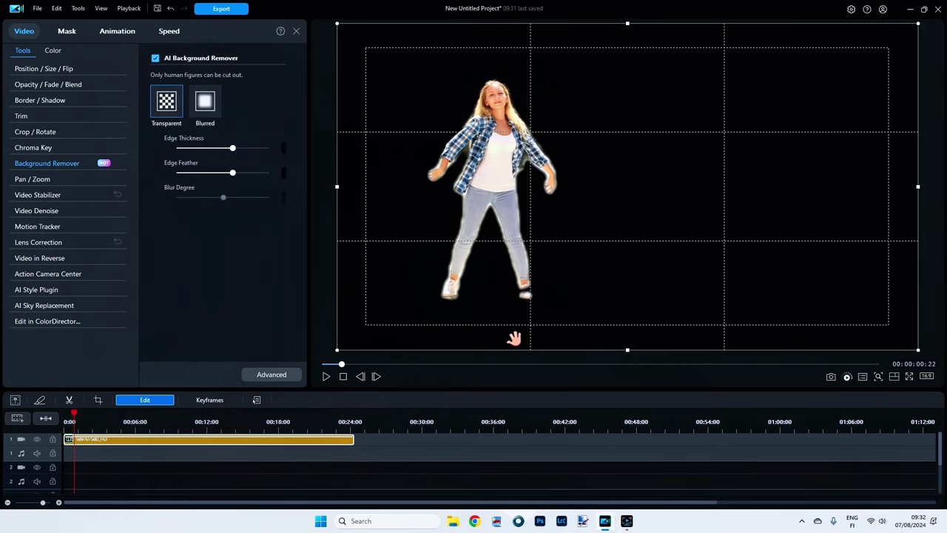
{"action": "left_click_drag", "start_coordinate": [343, 366], "coordinate": [321, 365]}
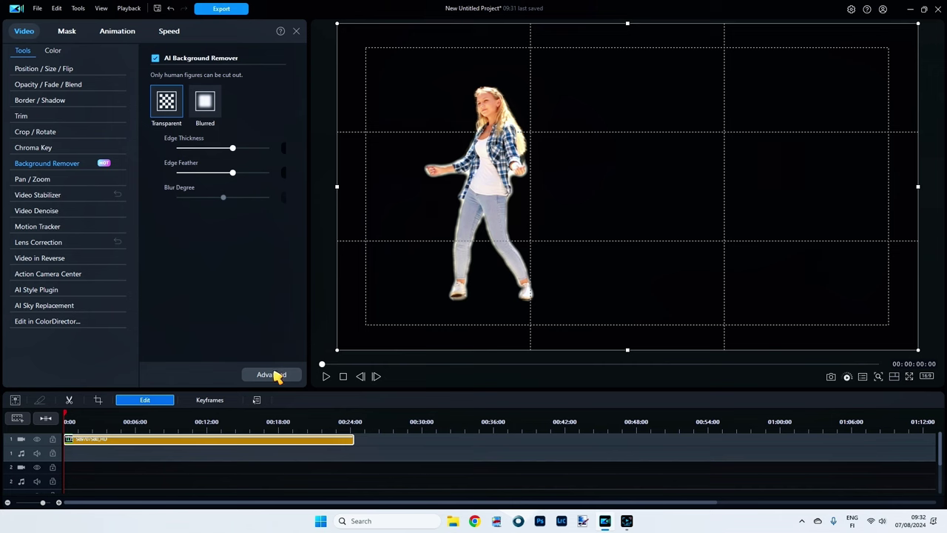
- Open Advanced overlay editing, inspect Fade, trial the white Border outline, and leave Border unchecked
{"action": "left_click", "coordinate": [272, 375]}
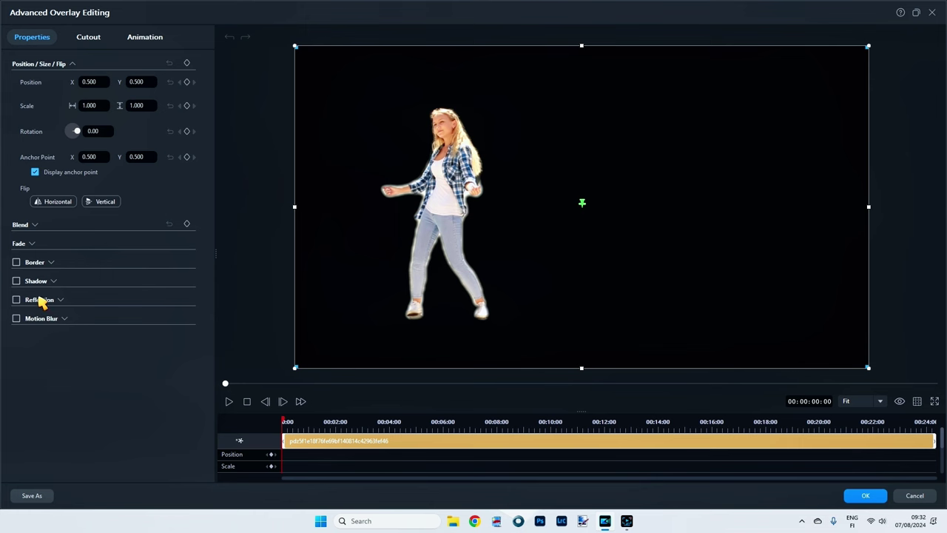
{"action": "left_click", "coordinate": [32, 245]}
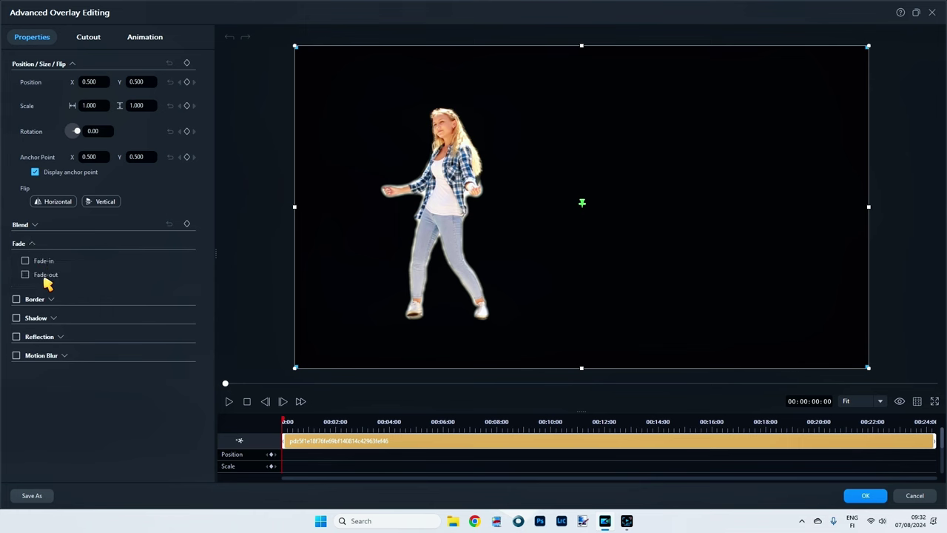
{"action": "left_click", "coordinate": [32, 244]}
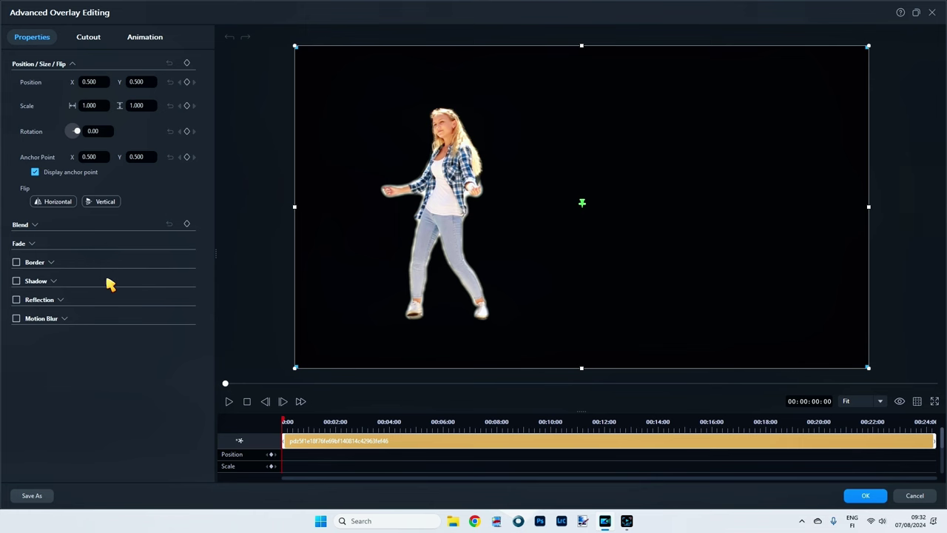
{"action": "left_click", "coordinate": [16, 262]}
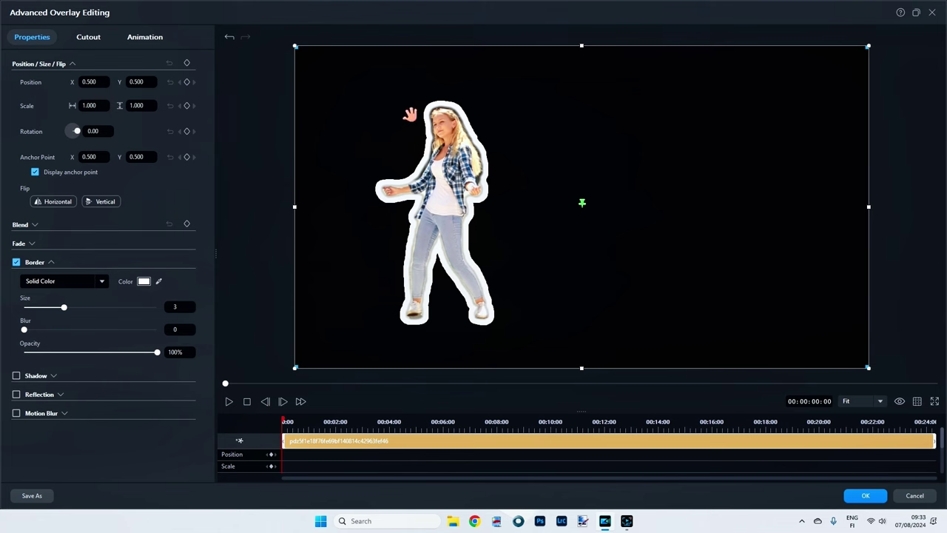
{"action": "left_click", "coordinate": [16, 263]}
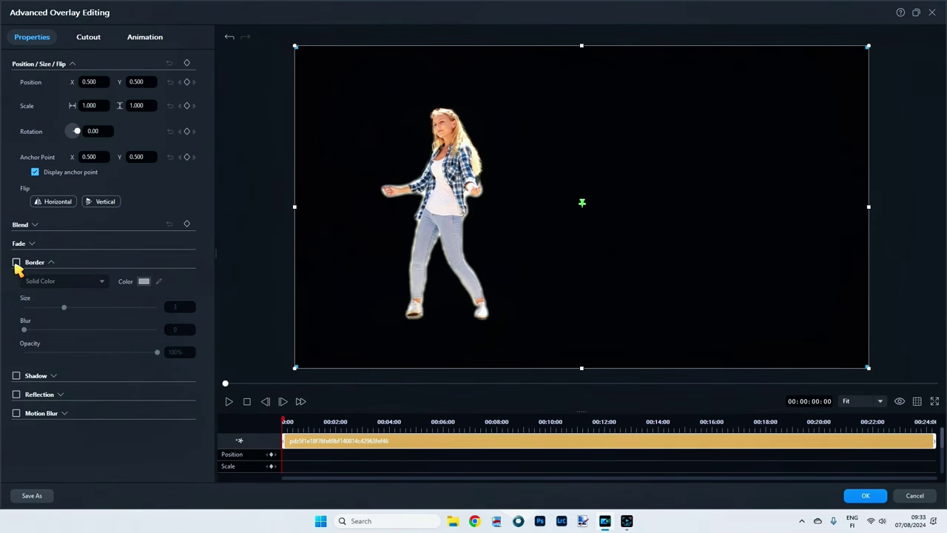
{"action": "left_click", "coordinate": [16, 262]}
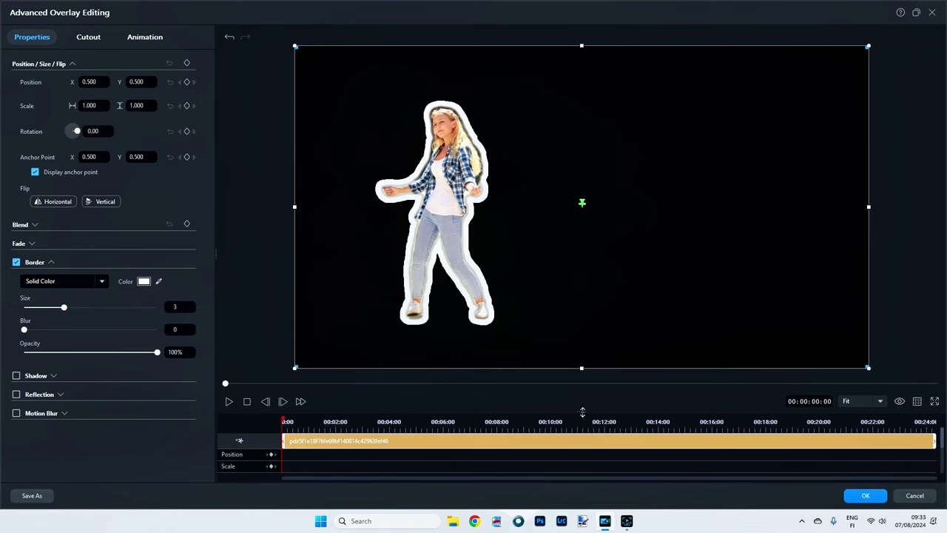
{"action": "left_click_drag", "start_coordinate": [583, 412], "coordinate": [582, 387]}
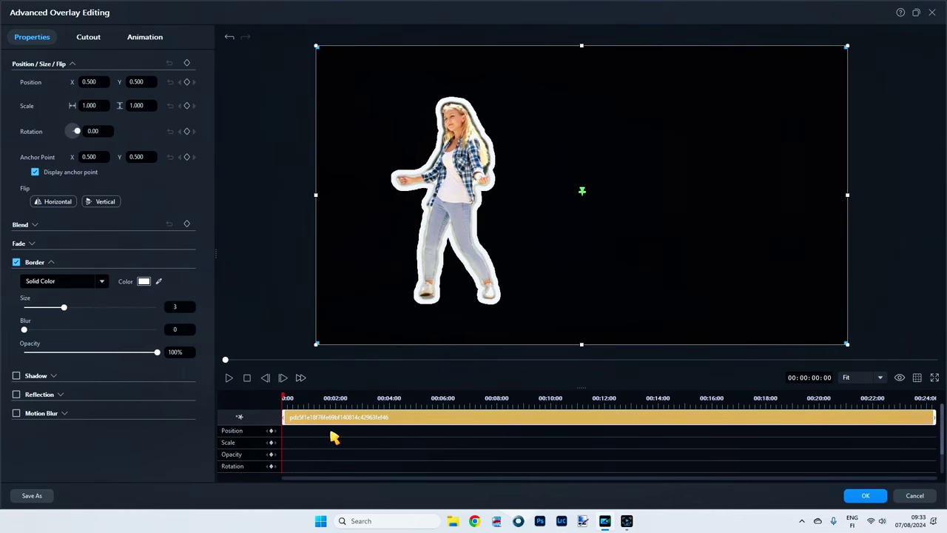
{"action": "left_click", "coordinate": [17, 262]}
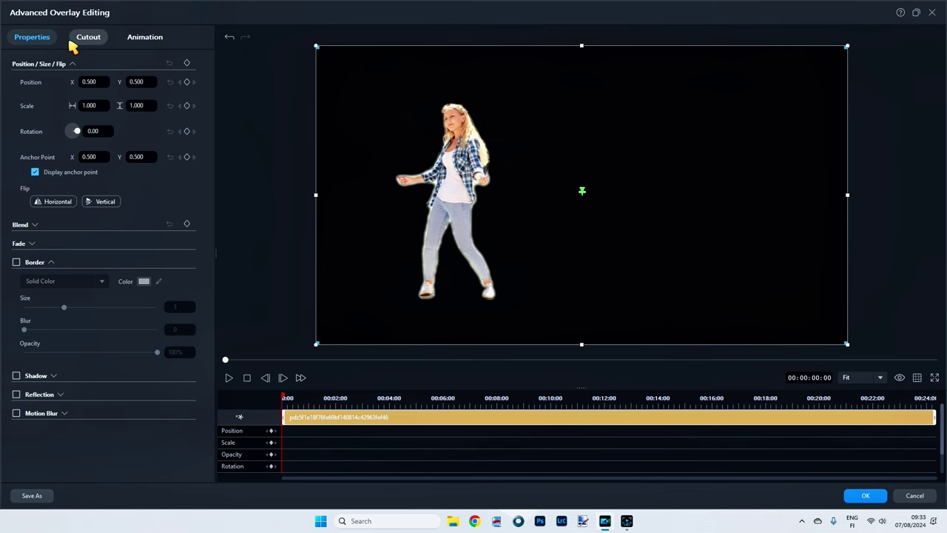
- View the Cutout settings, then try the Stomp In and Brush entrance animations with a preview
{"action": "left_click", "coordinate": [89, 39]}
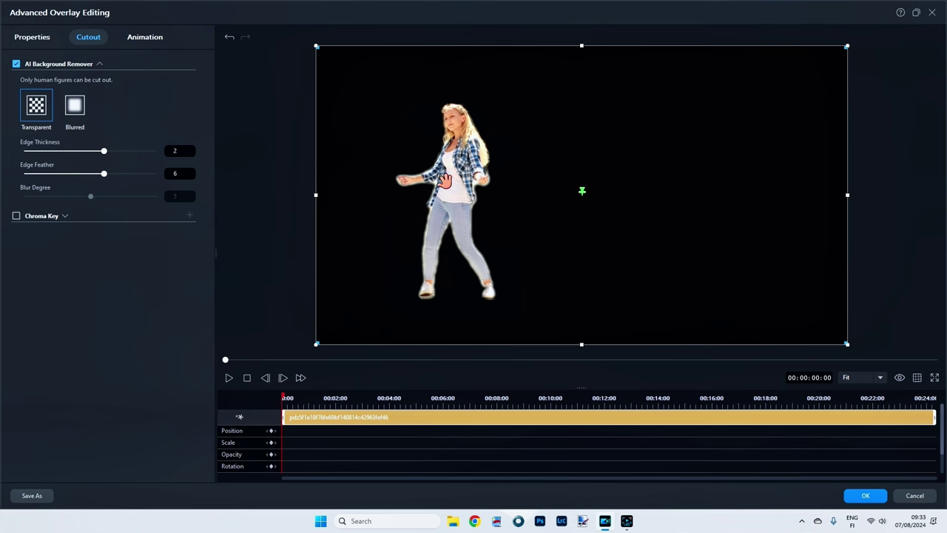
{"action": "left_click", "coordinate": [147, 38]}
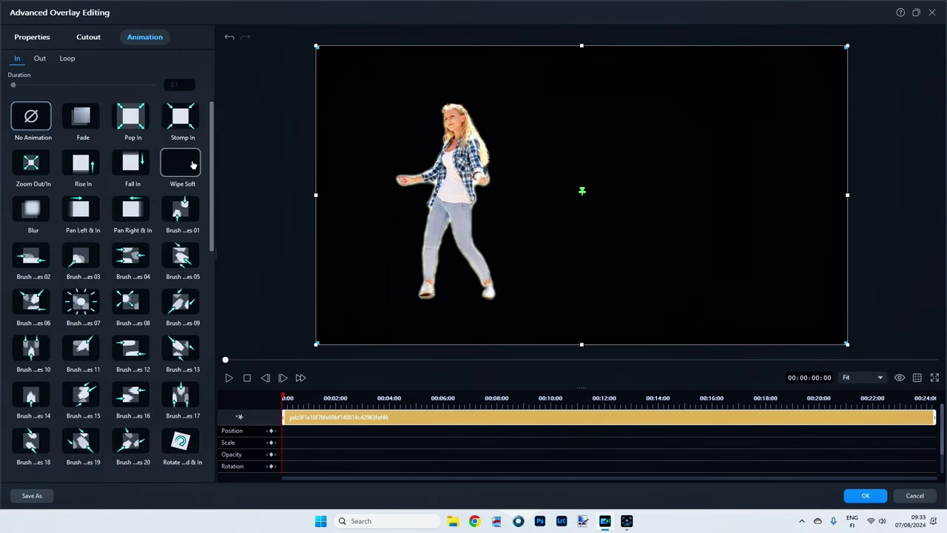
{"action": "left_click", "coordinate": [180, 125]}
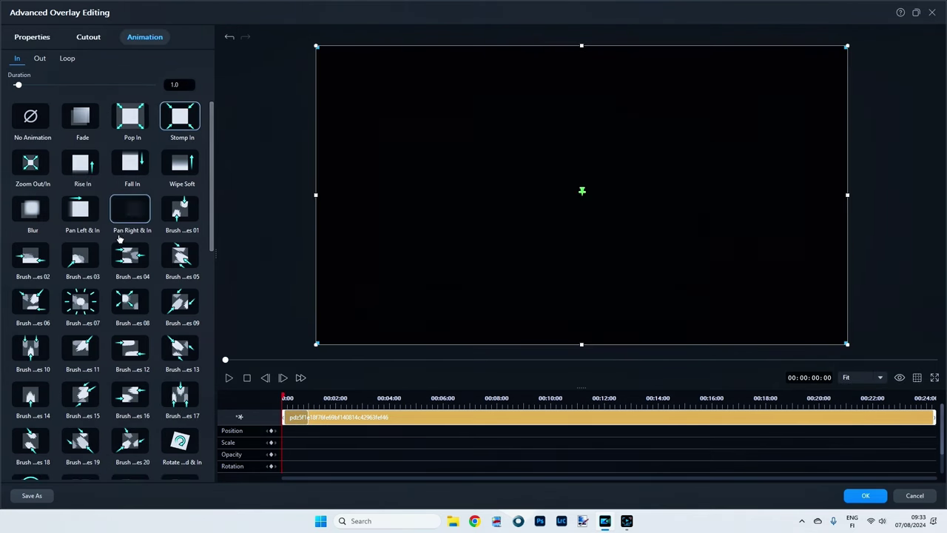
{"action": "left_click", "coordinate": [81, 259]}
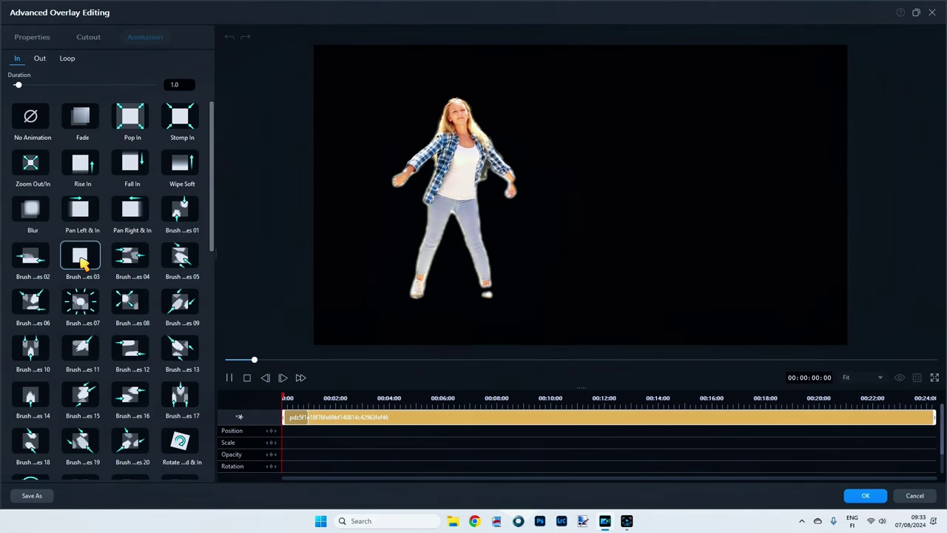
{"action": "left_click", "coordinate": [80, 259]}
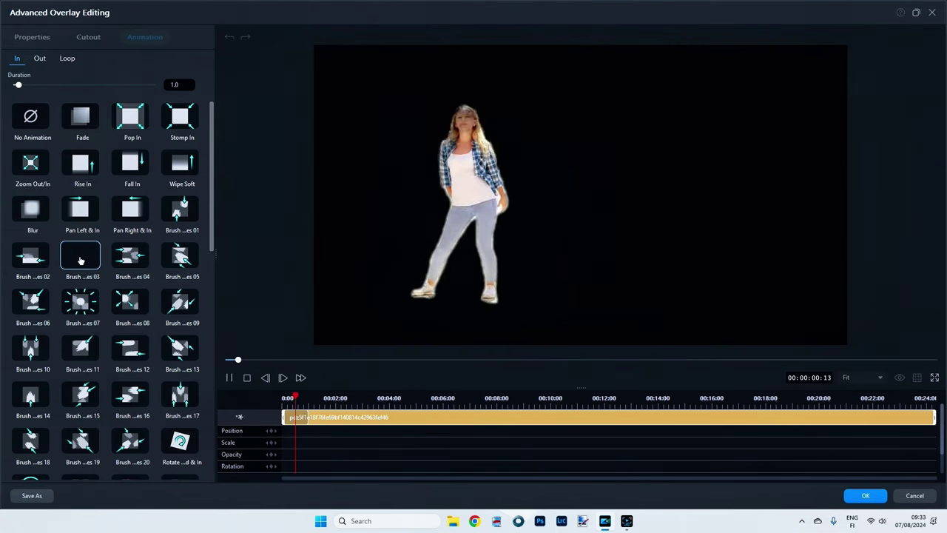
- Discard the trial animations by cancelling Advanced Overlay Editing with Don't Save
{"action": "left_click", "coordinate": [103, 43]}
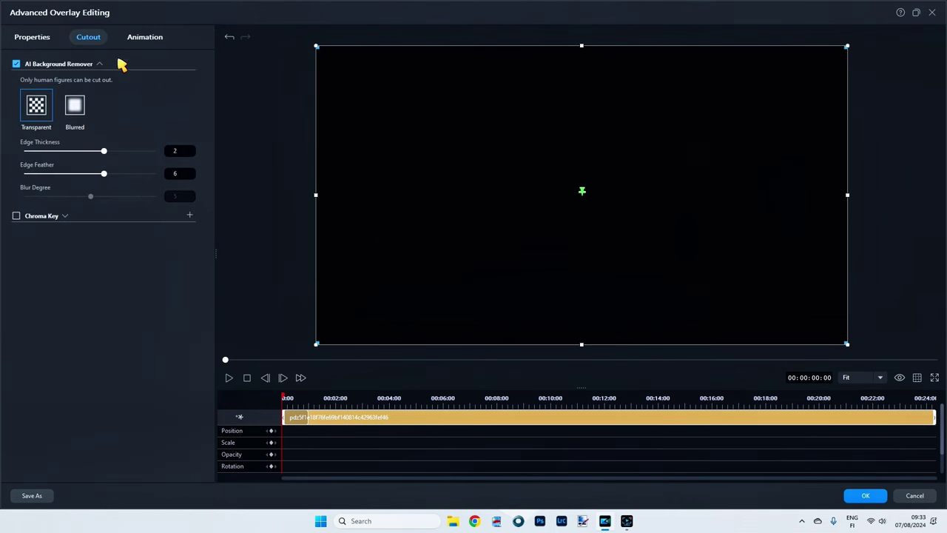
{"action": "left_click", "coordinate": [27, 37]}
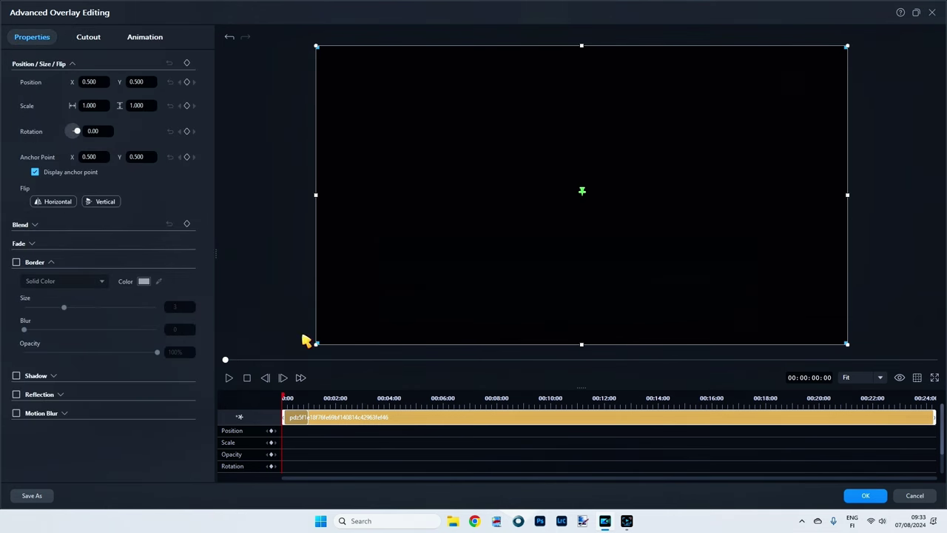
{"action": "left_click", "coordinate": [916, 495]}
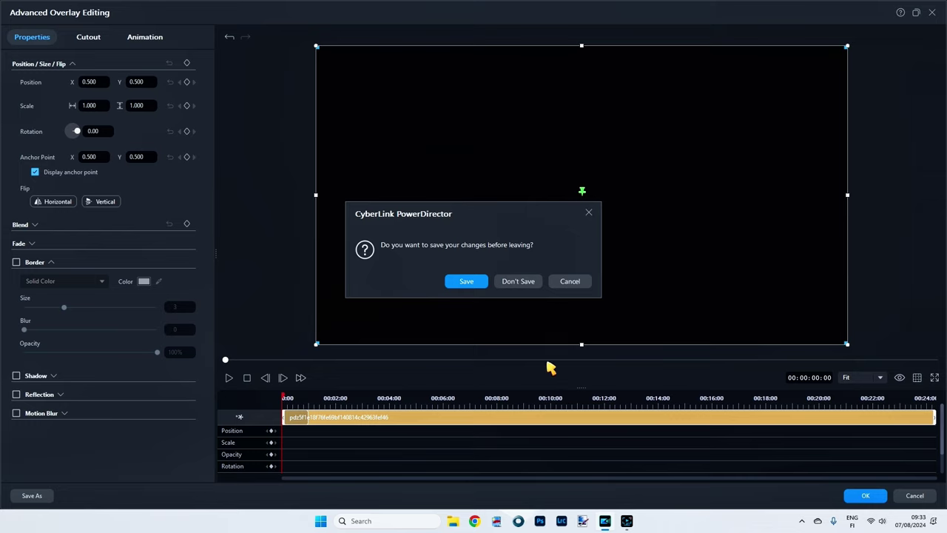
{"action": "left_click", "coordinate": [518, 281]}
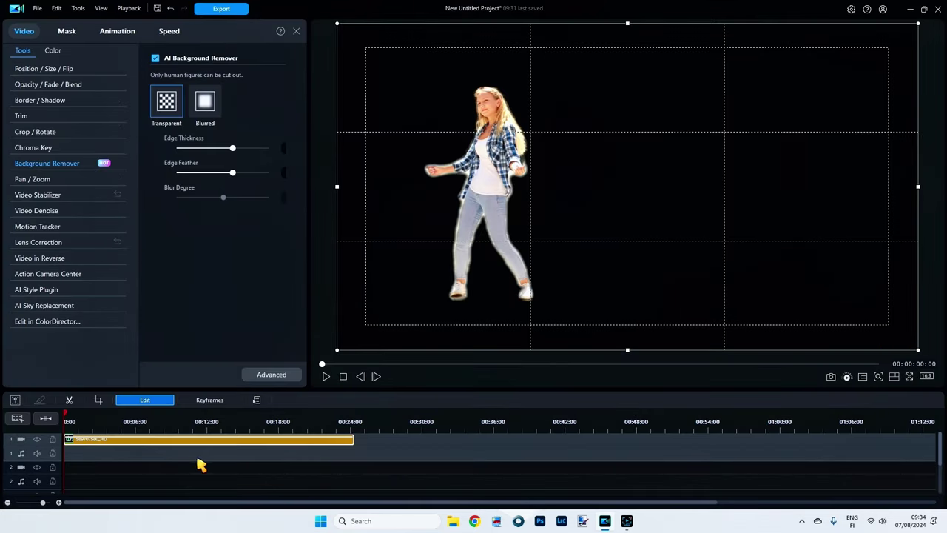
- Apply the Montage speed preset and reshape its curve: peak about 2.20x, slow point near 0.53x, plus a 1.00x point
{"action": "left_click", "coordinate": [169, 34]}
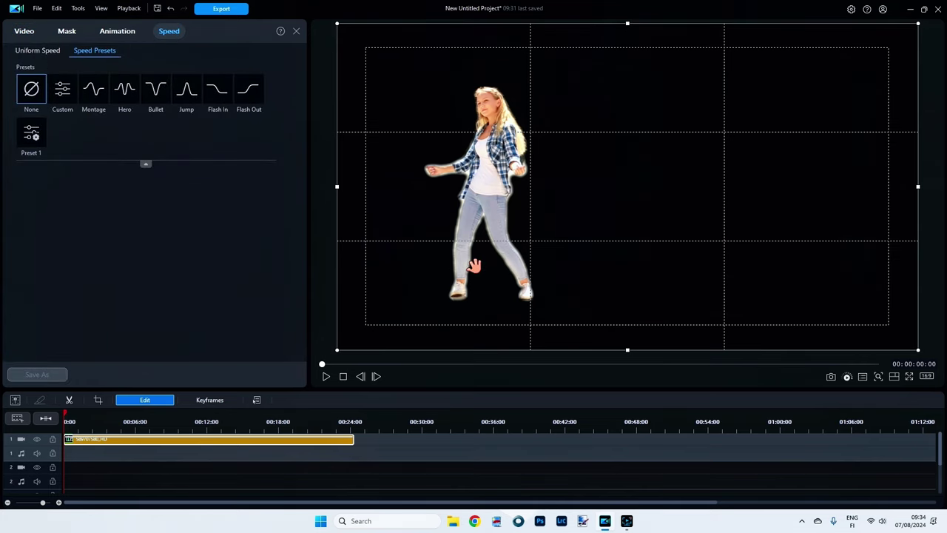
{"action": "left_click", "coordinate": [94, 91]}
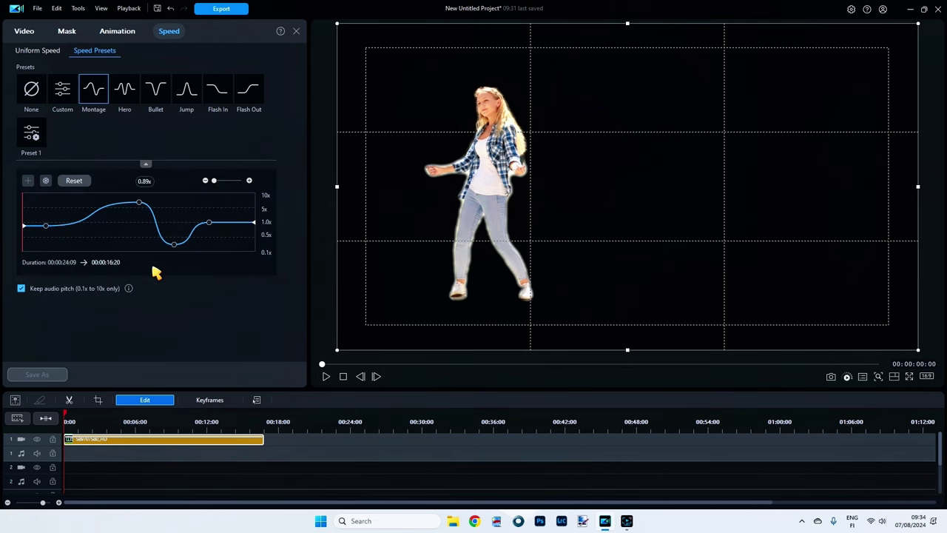
{"action": "left_click_drag", "start_coordinate": [137, 203], "coordinate": [136, 220]}
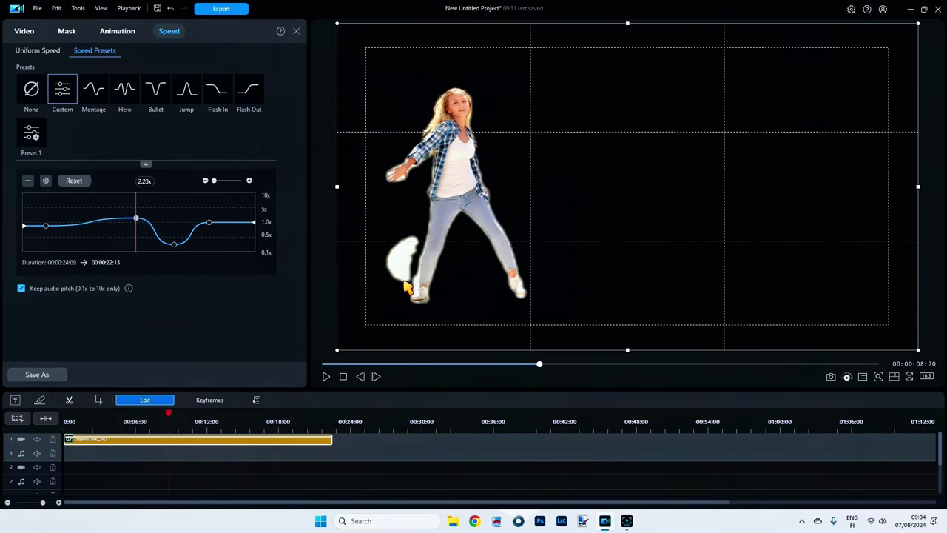
{"action": "left_click_drag", "start_coordinate": [174, 245], "coordinate": [174, 236]}
{"action": "left_click", "coordinate": [209, 224]}
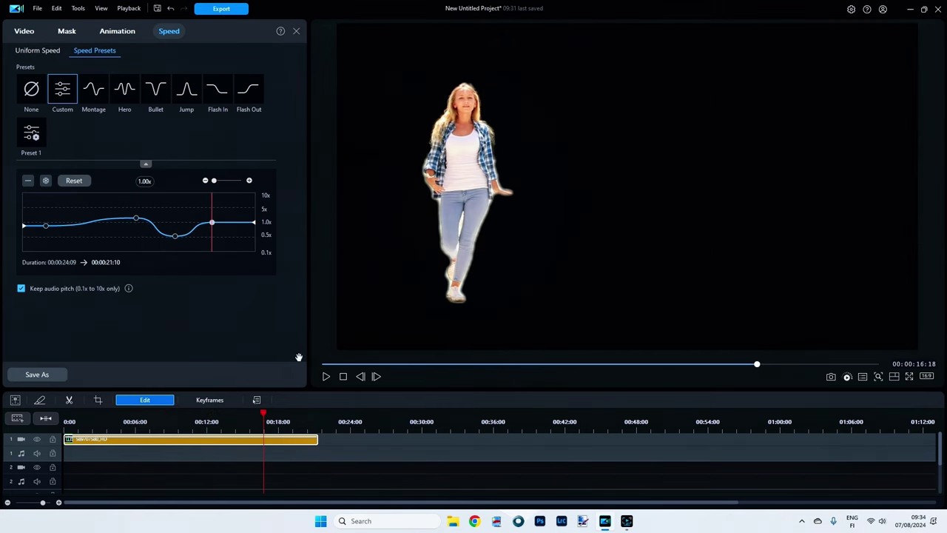
- Preview the clip with the custom speed curve, returning to about 5 seconds and stepping frame by frame
{"action": "left_click", "coordinate": [343, 376]}
{"action": "left_click", "coordinate": [330, 379]}
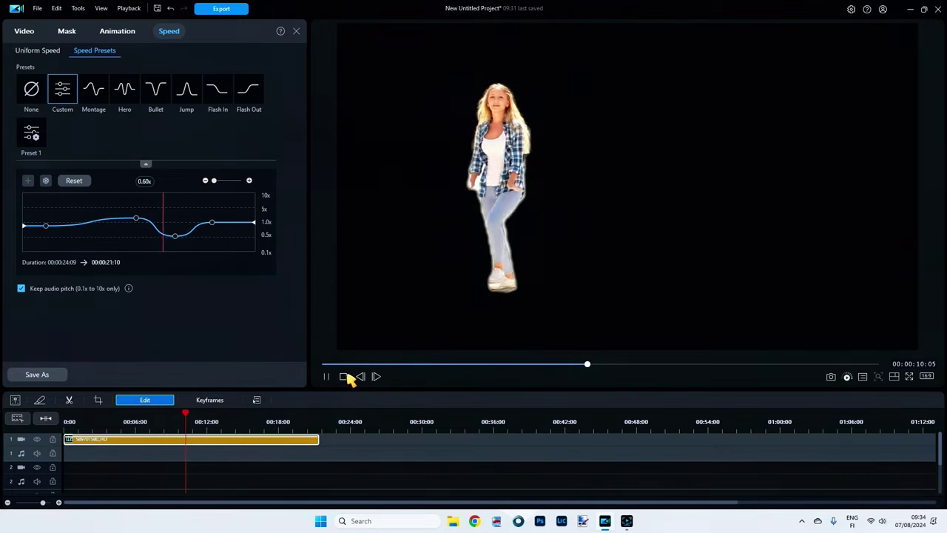
{"action": "left_click", "coordinate": [468, 364]}
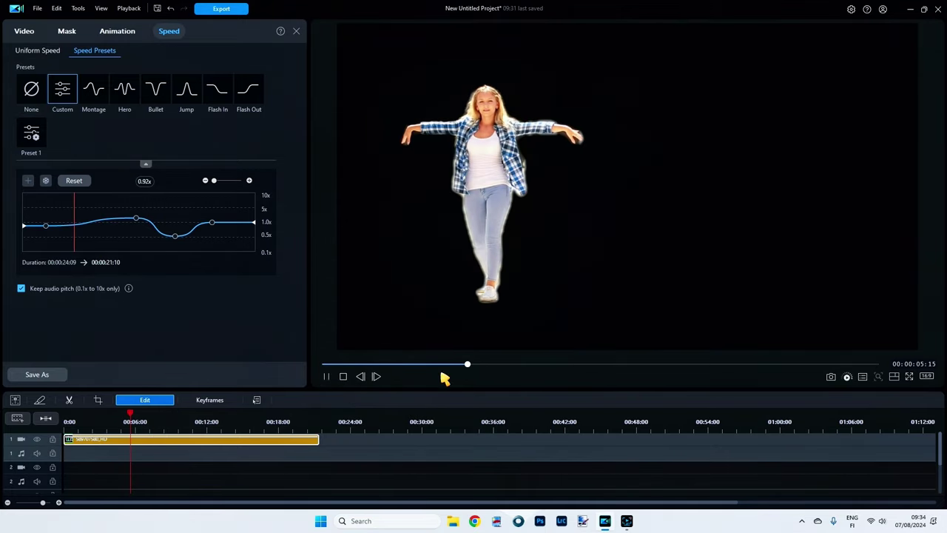
{"action": "left_click", "coordinate": [329, 377]}
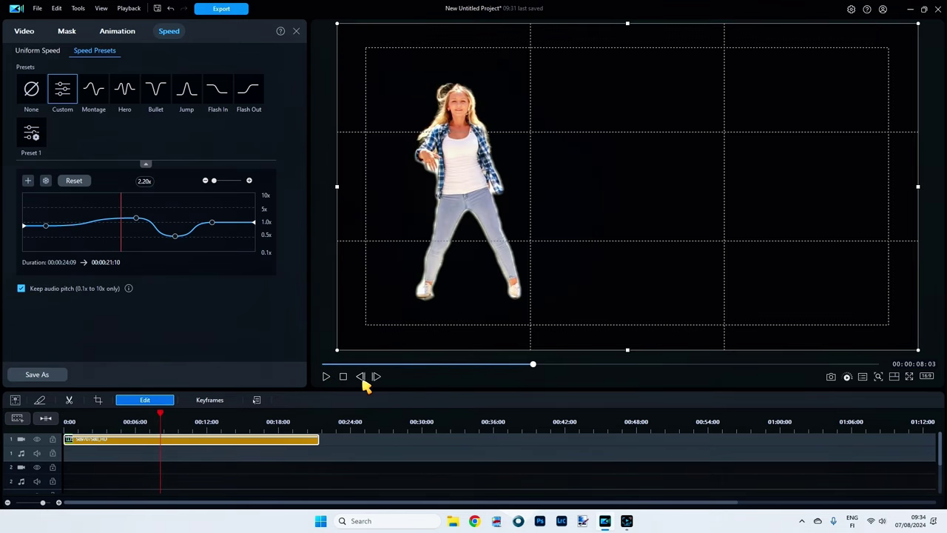
{"action": "left_click", "coordinate": [361, 376]}
{"action": "left_click", "coordinate": [360, 377]}
{"action": "left_click", "coordinate": [360, 377]}
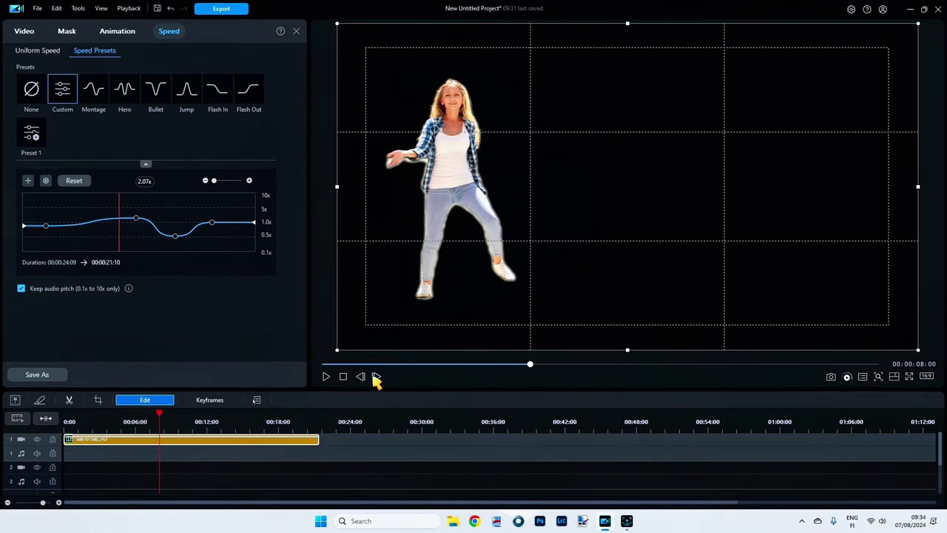
{"action": "left_click", "coordinate": [376, 377]}
{"action": "left_click", "coordinate": [376, 377]}
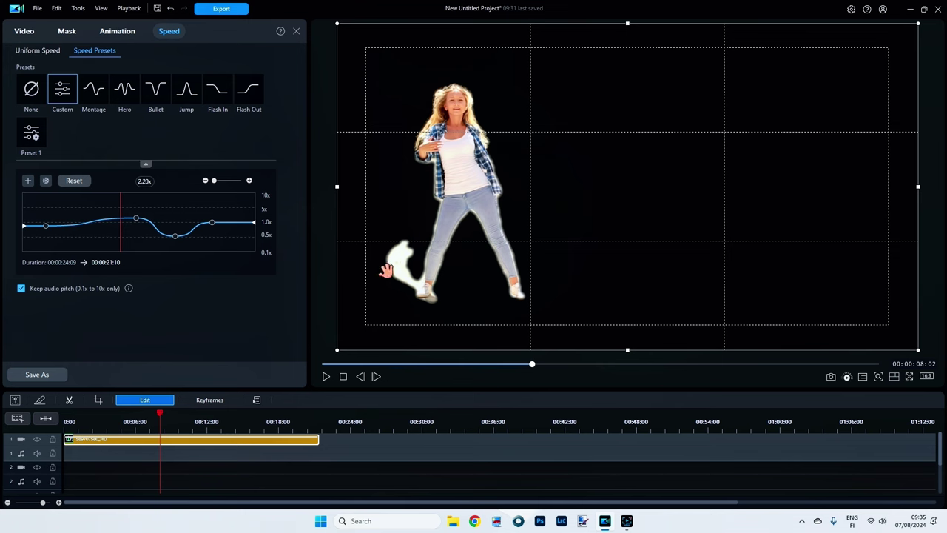
- Reset the dancer clip to normal speed (None preset) and close the Speed panel
{"action": "left_click", "coordinate": [33, 96]}
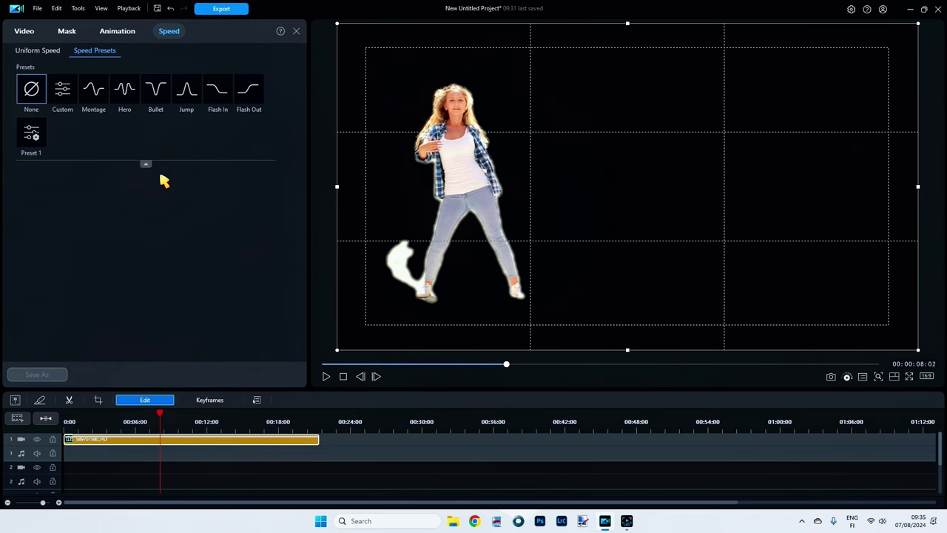
{"action": "left_click", "coordinate": [297, 31]}
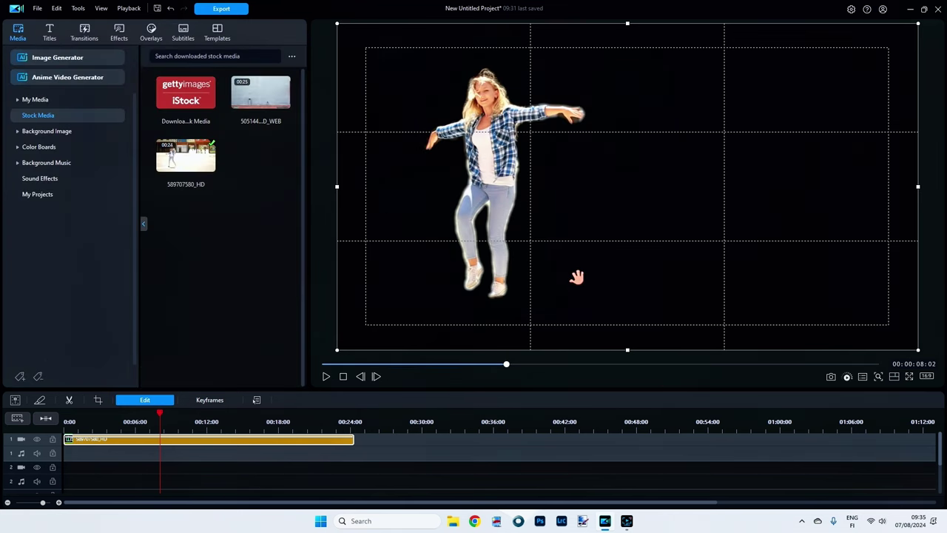